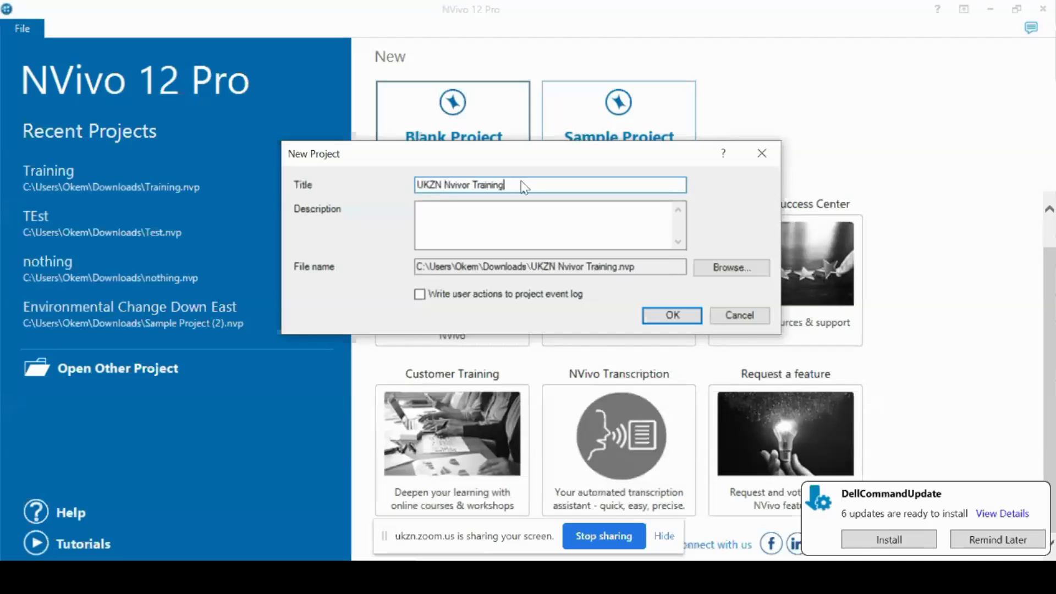
Add the project description "This is an nvivo training for ukzn staff and students." and enable writing user actions to the event log
left_click(577, 224)
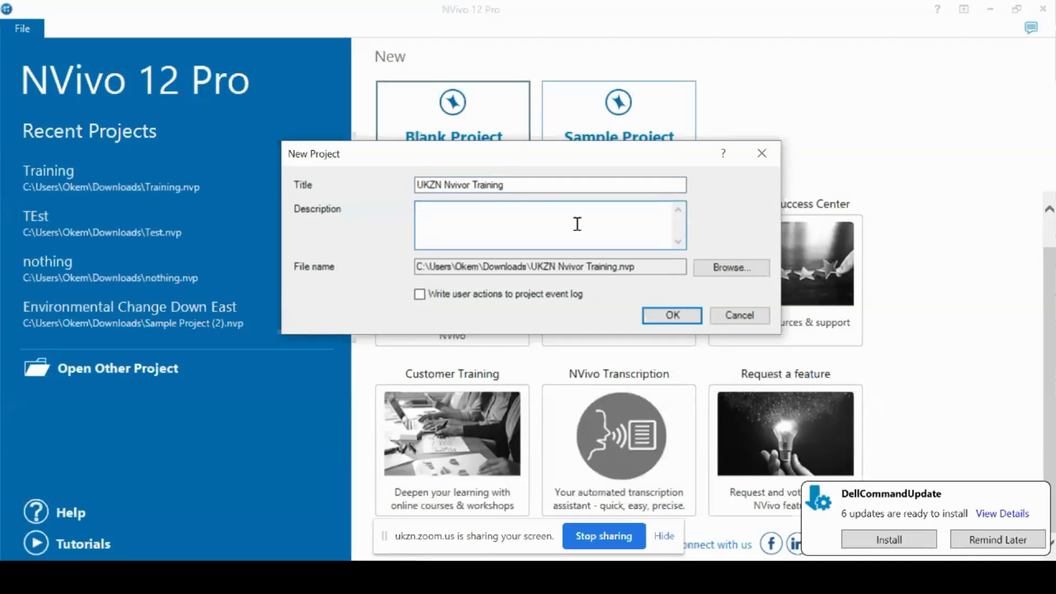
type("This is an nvivo trainingf")
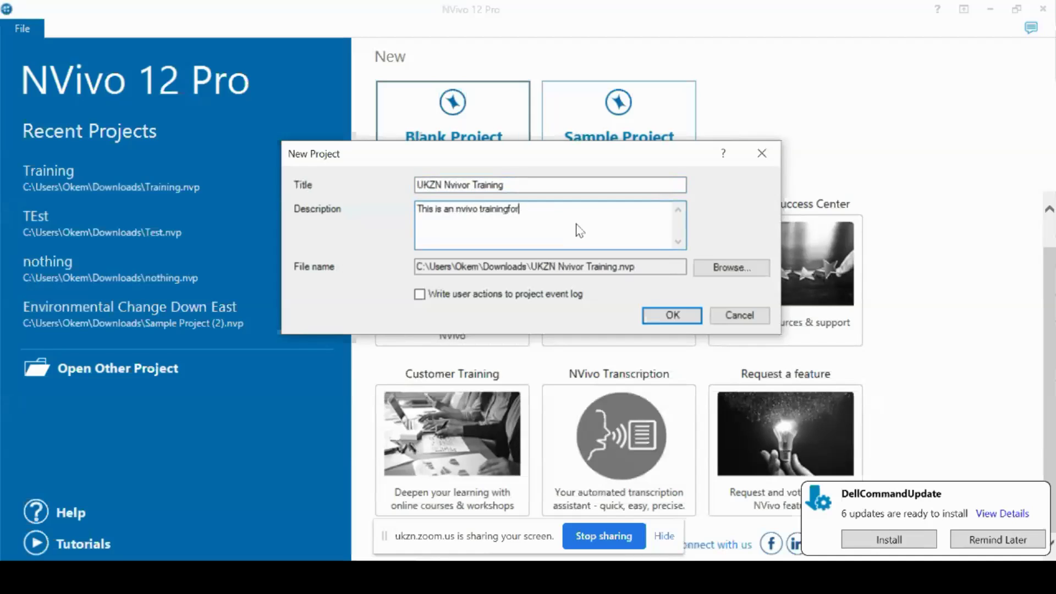
key("BackSpace")
type("for ukzn staff and students.")
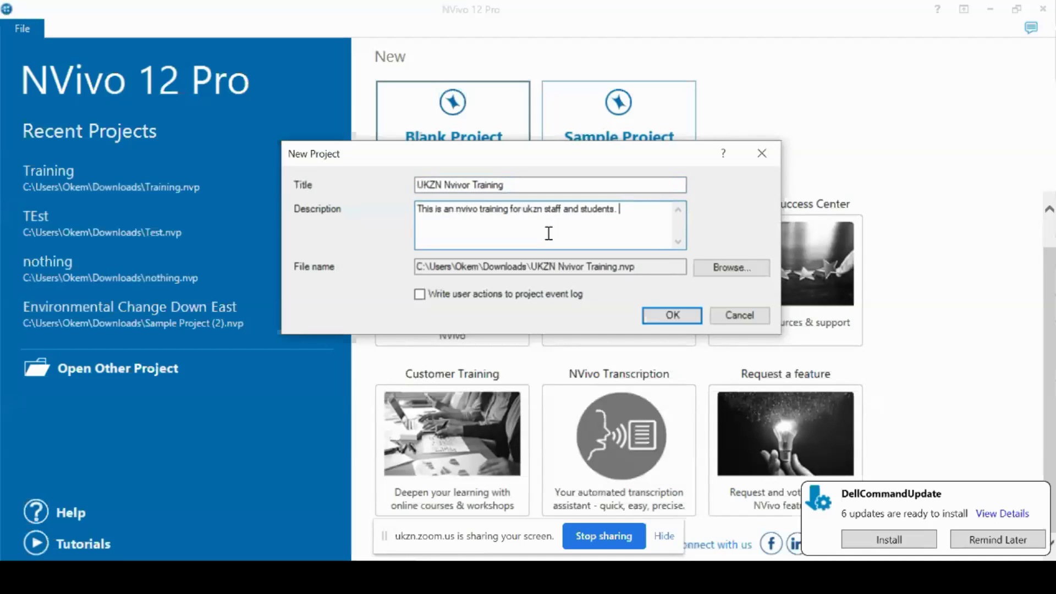
left_click(421, 296)
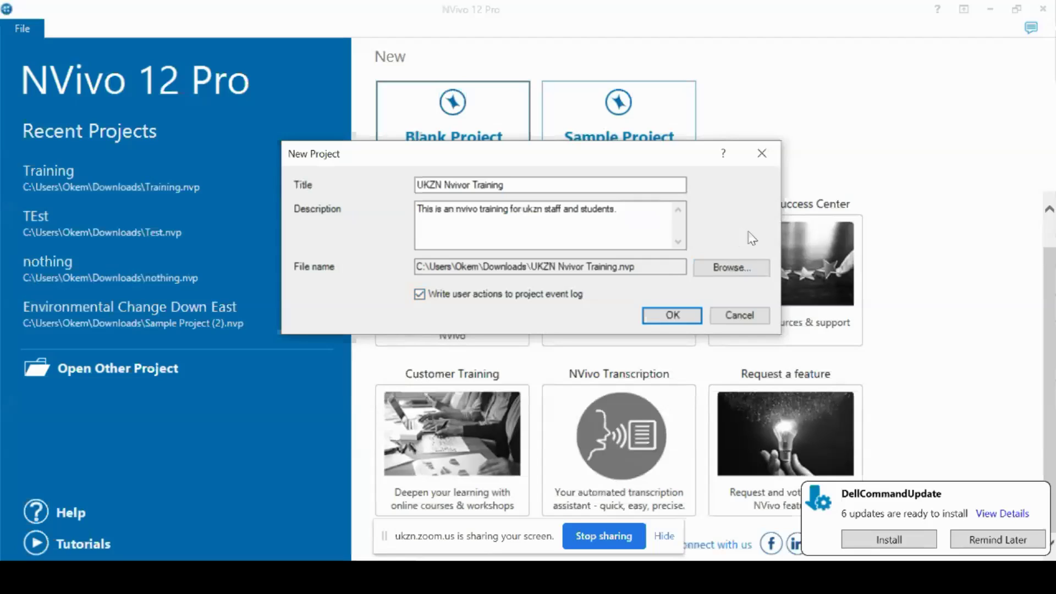
Set the new project's save location to the Training folder on the Desktop, keeping the file name UKZN Nvivor Training
left_click(714, 273)
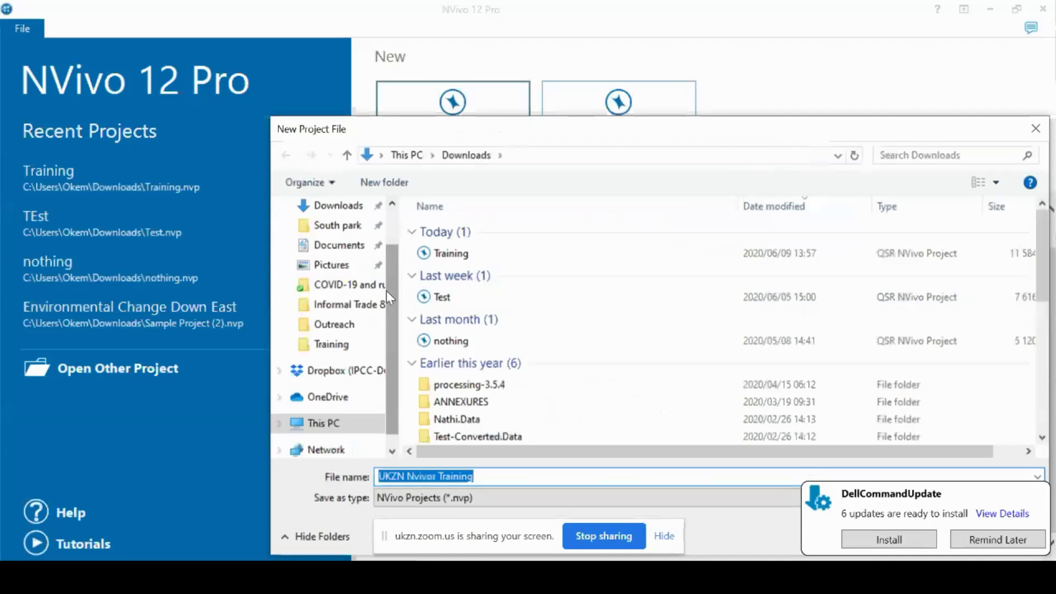
left_click_drag(392, 350, 400, 294)
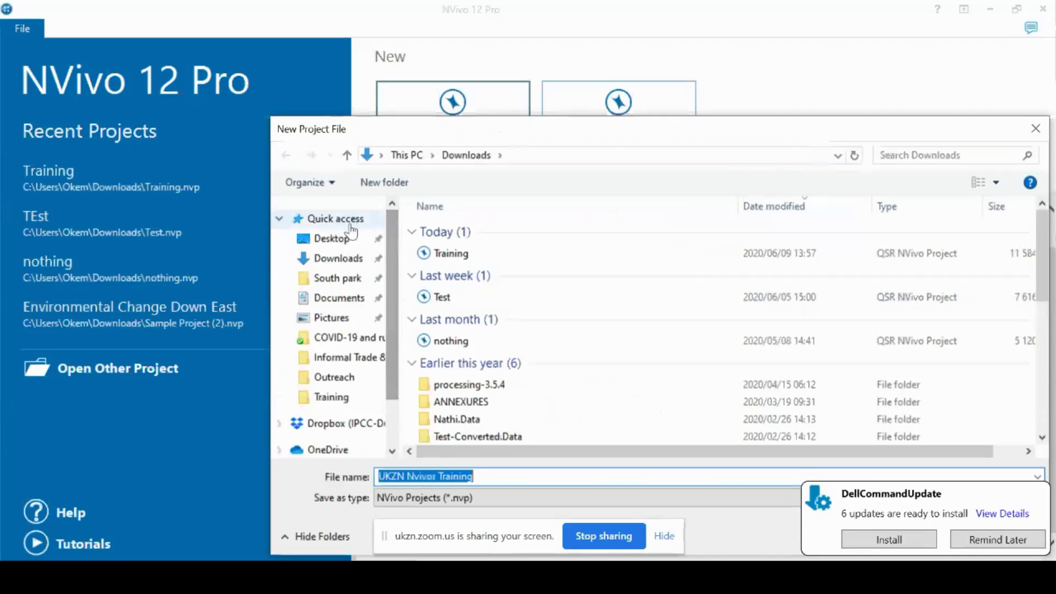
left_click(333, 239)
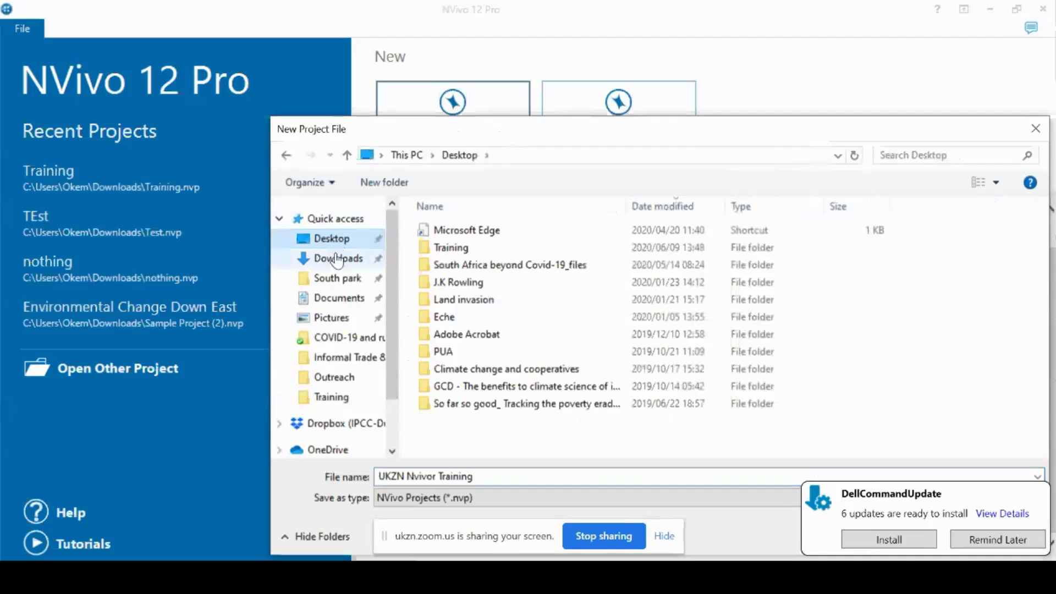
double_click(459, 255)
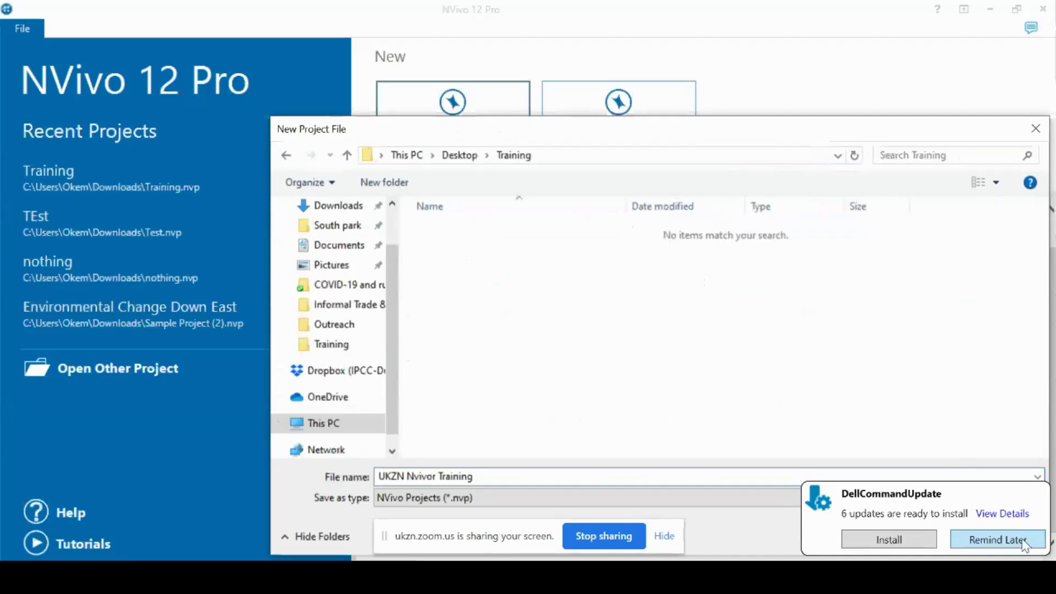
left_click(1002, 544)
left_click(920, 534)
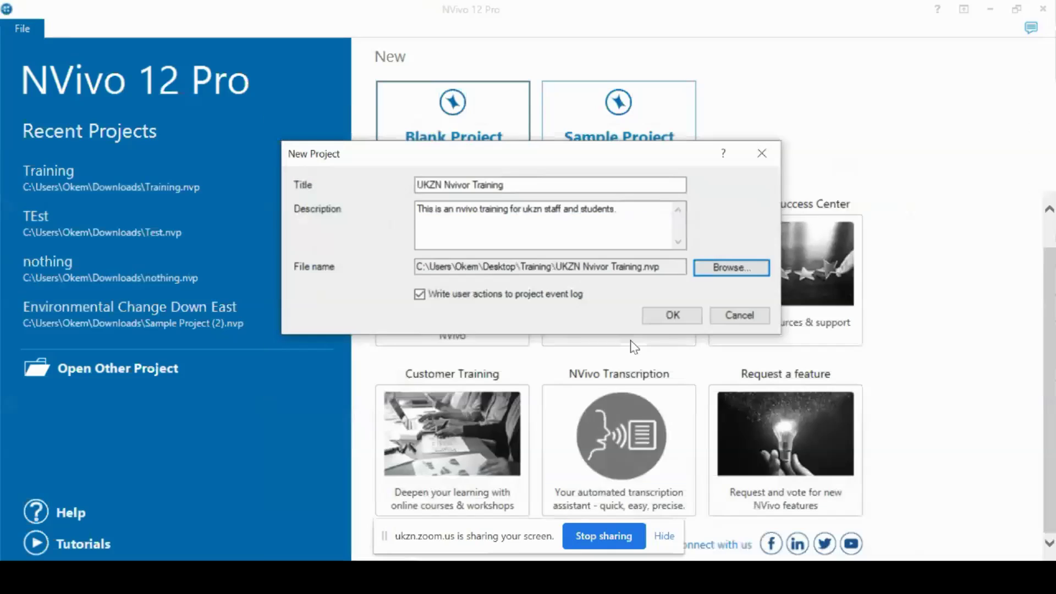
Create the project with these settings and close the Quick Start Steps page
left_click(673, 316)
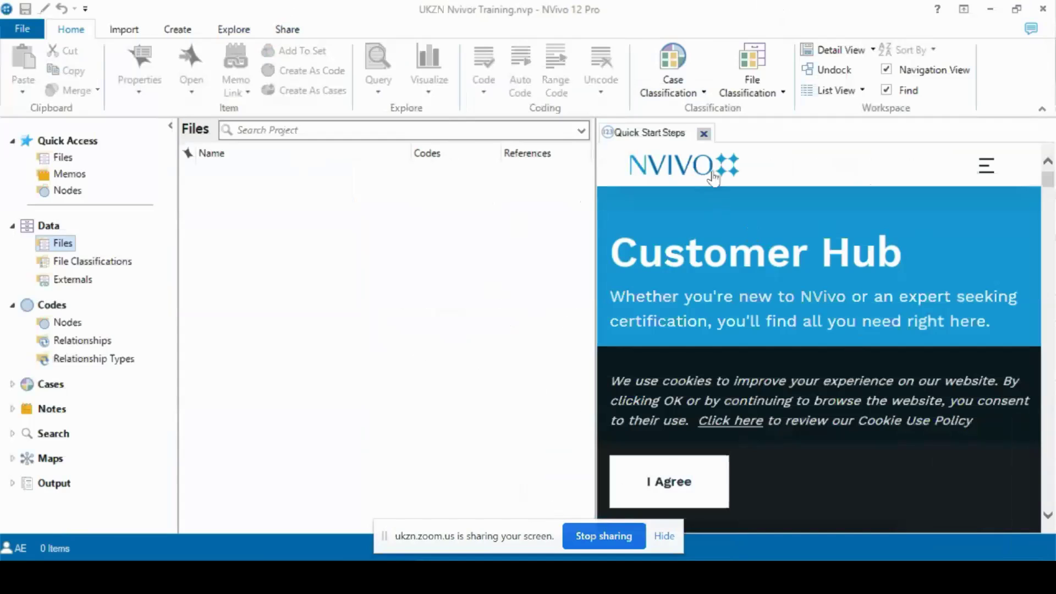
scroll(810, 395, "down", 2)
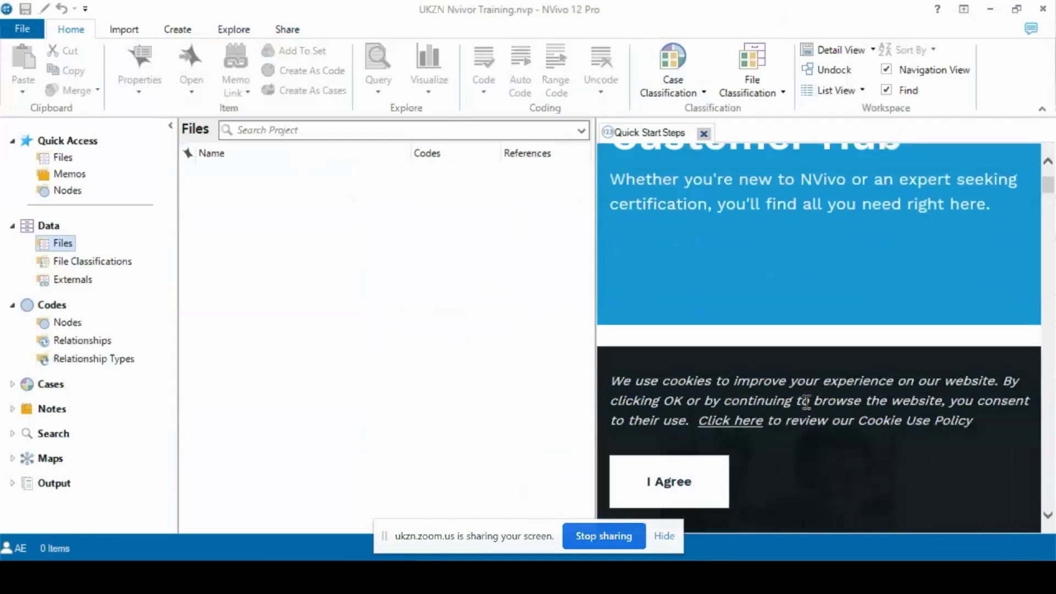
left_click(705, 134)
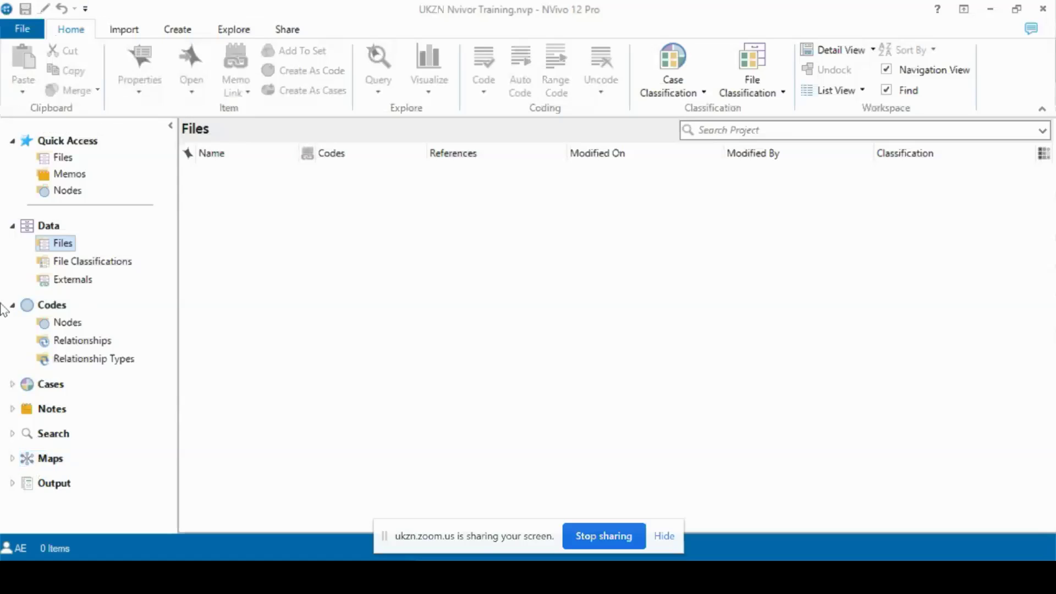
left_click(20, 30)
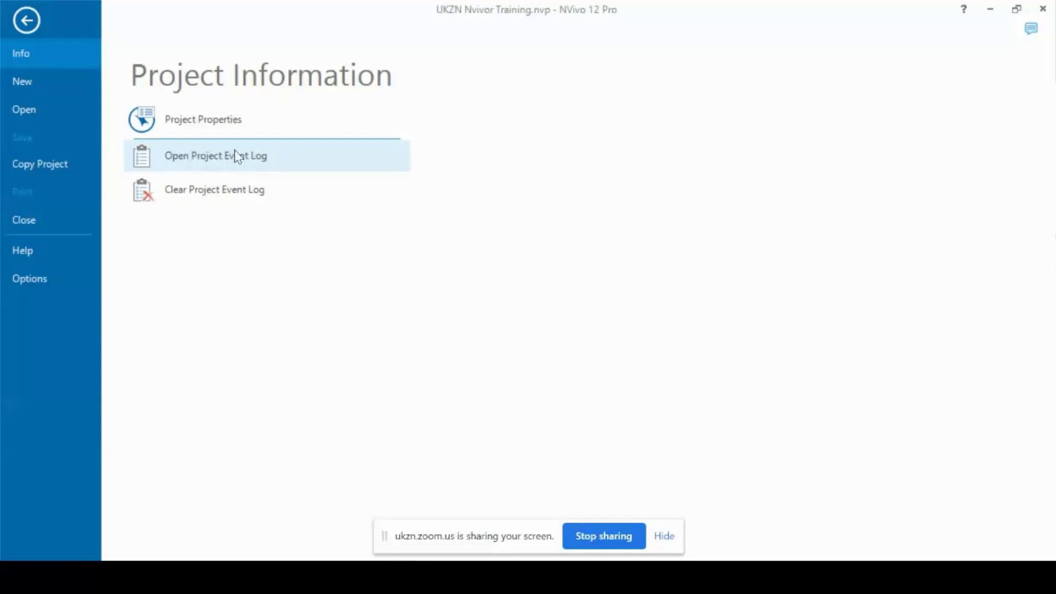
left_click(27, 21)
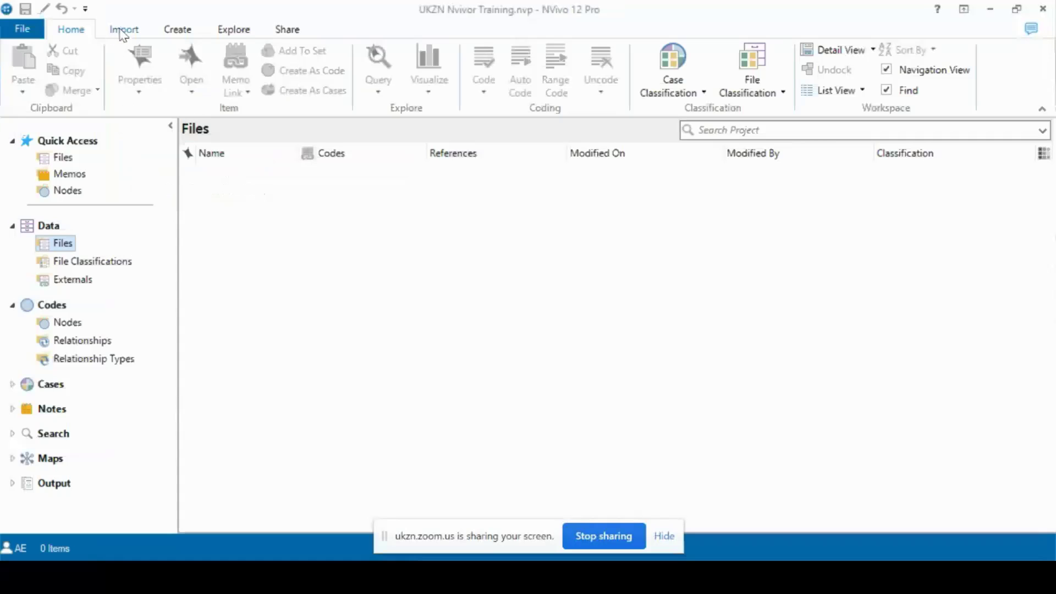
left_click(136, 33)
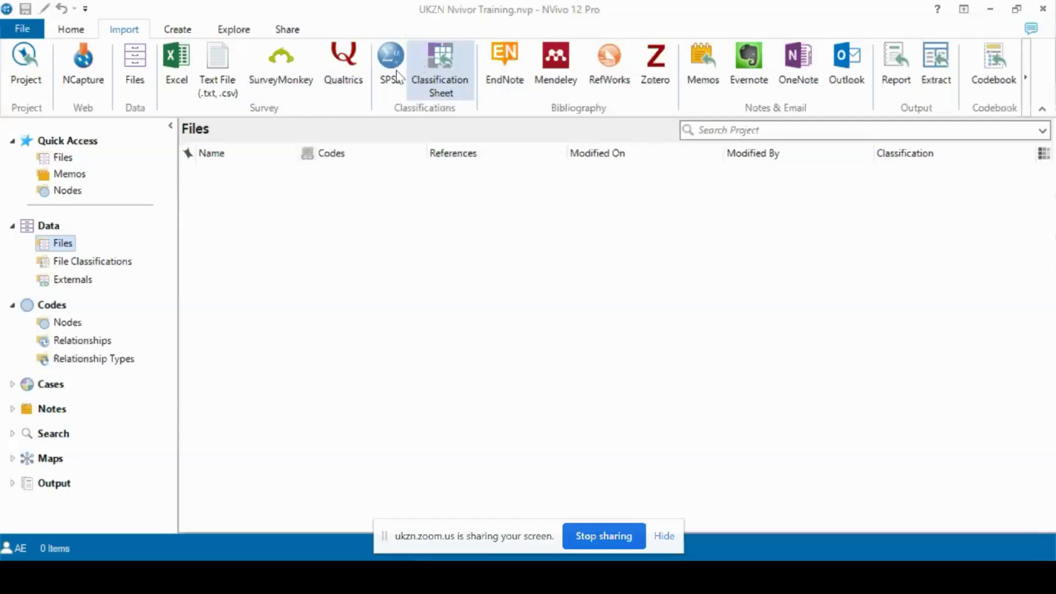
left_click(190, 30)
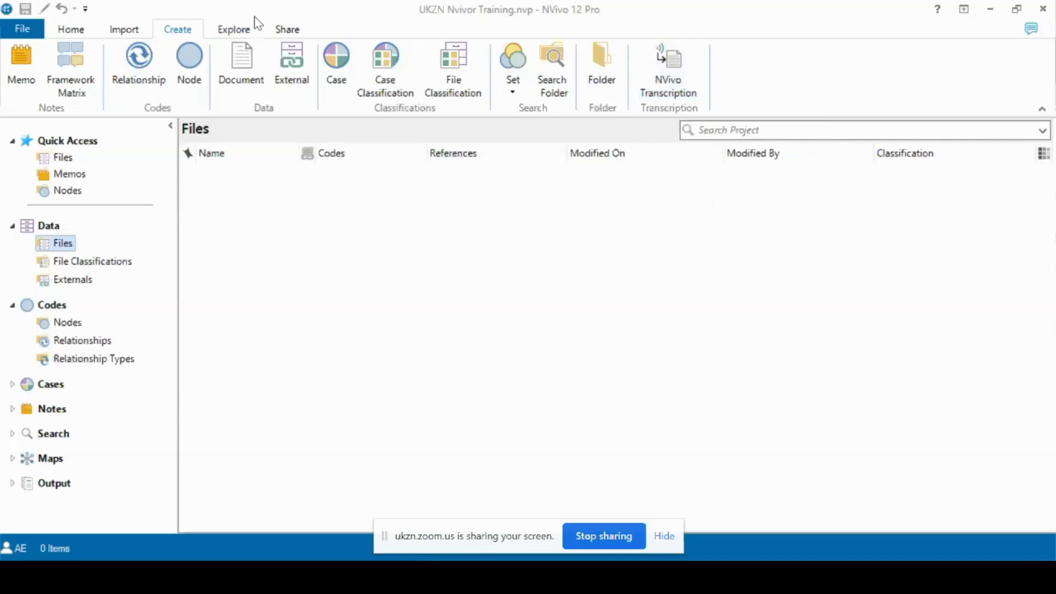
left_click(249, 31)
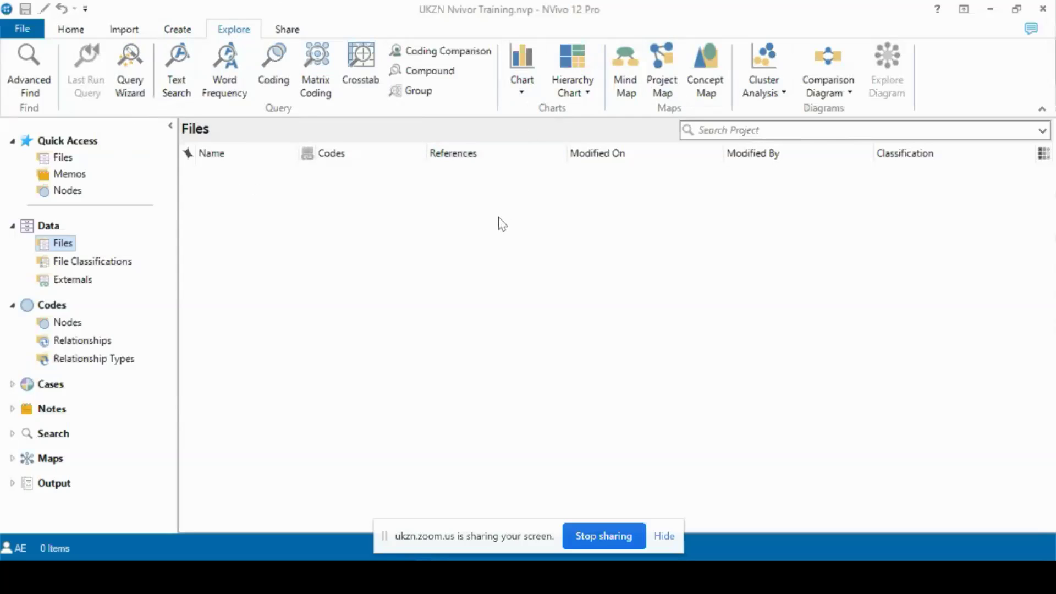
Switch to the Zoom meeting in Chrome, read the recent group chat messages, and return to NVivo
left_click(633, 572)
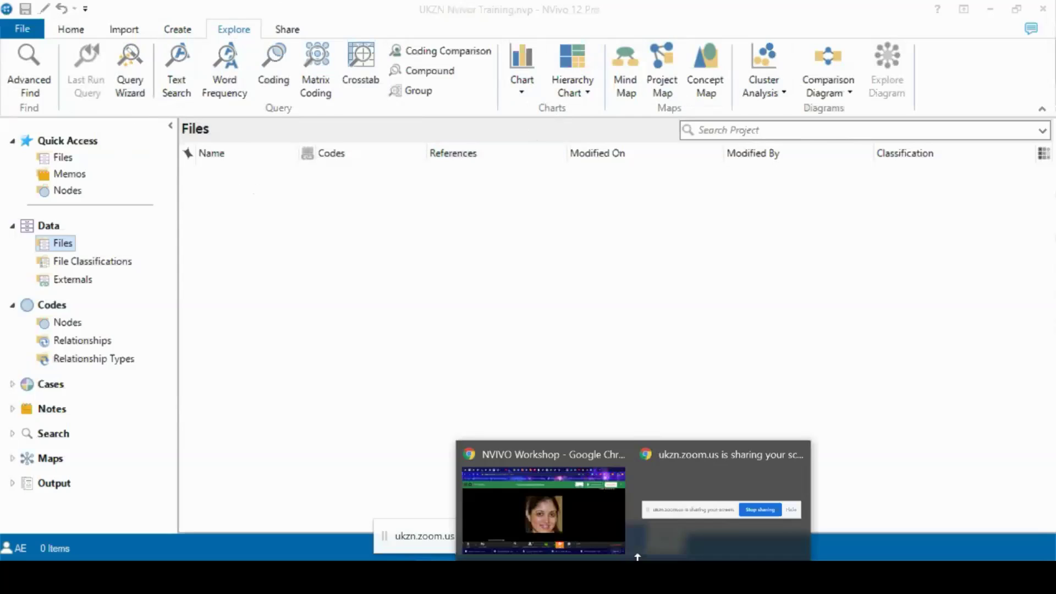
left_click(576, 491)
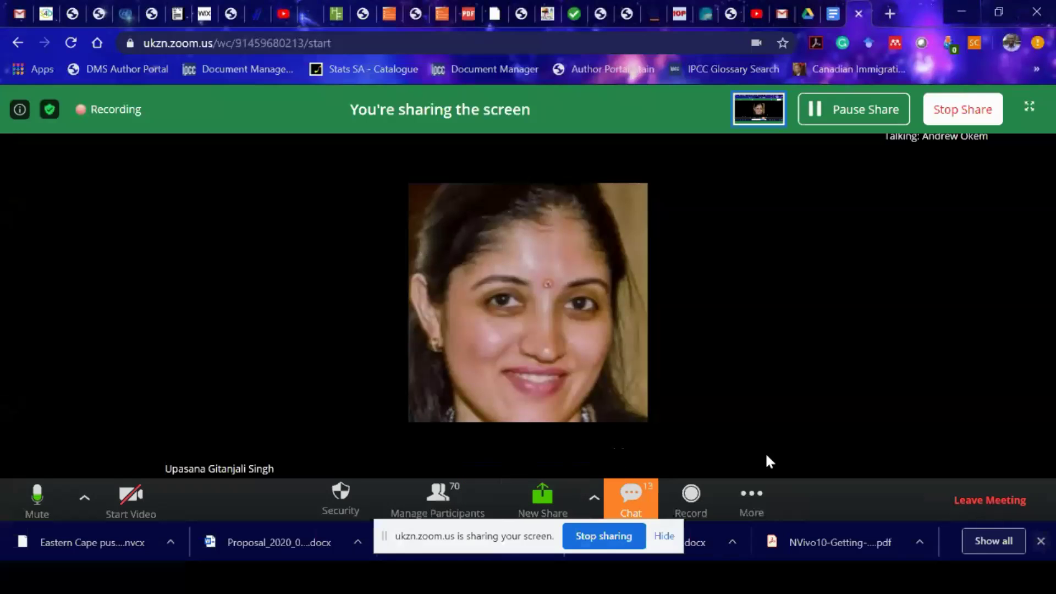
left_click(625, 502)
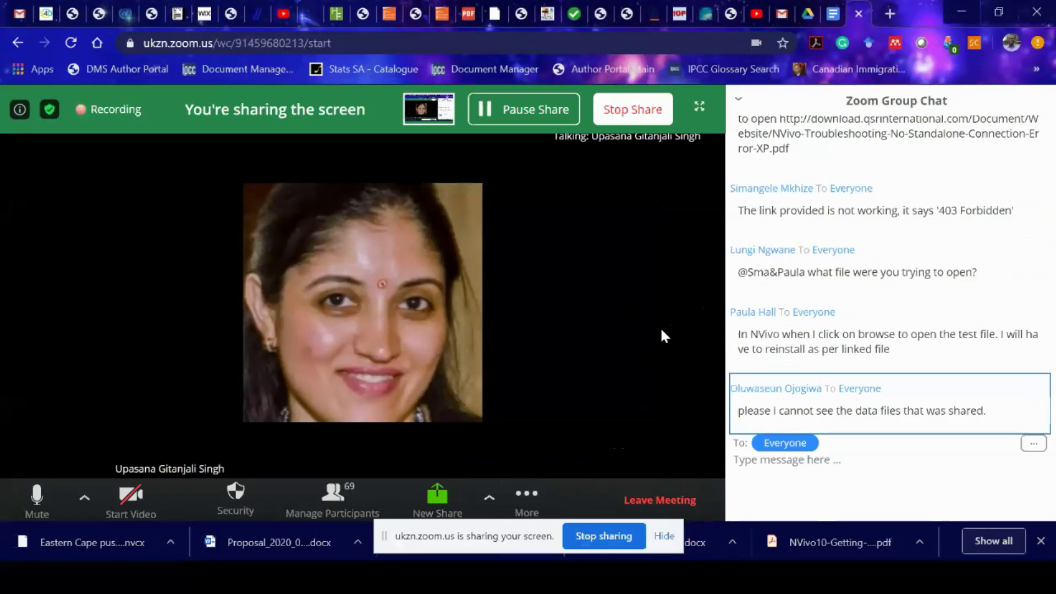
scroll(743, 307, "up", 2)
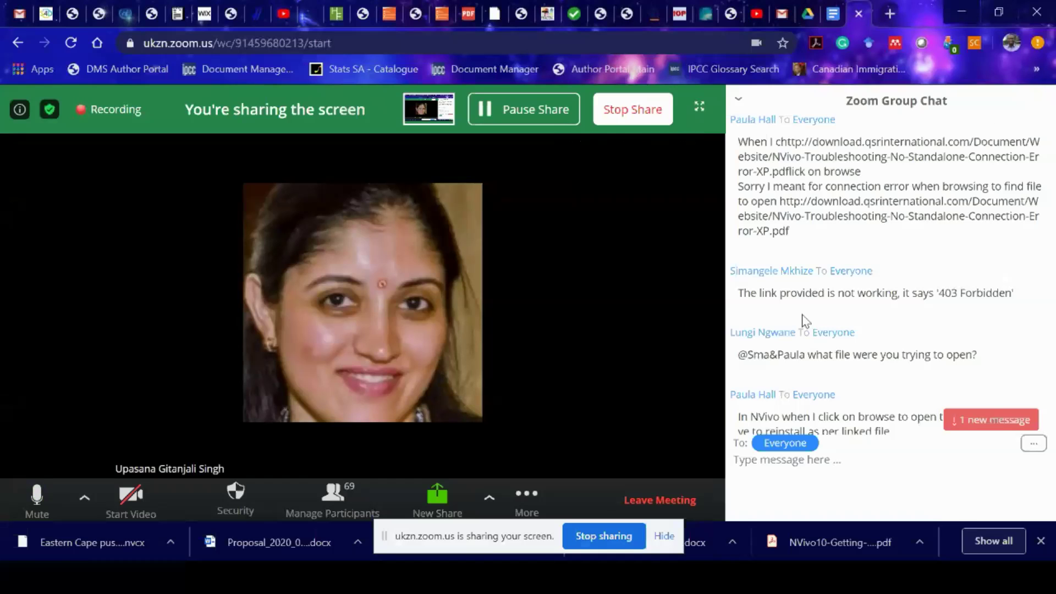
scroll(806, 320, "down", 5)
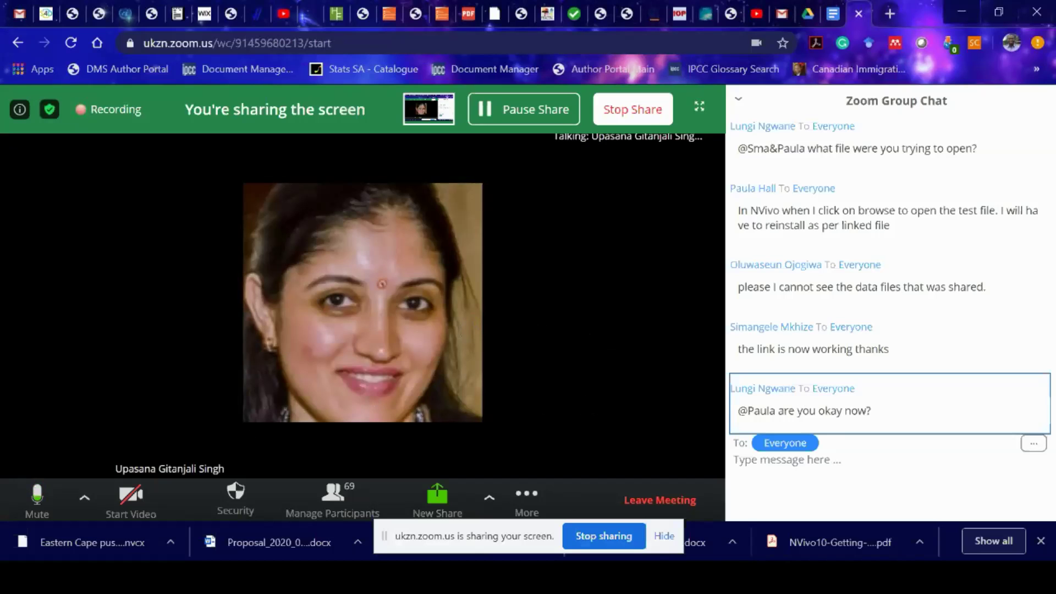
key("alt+Tab")
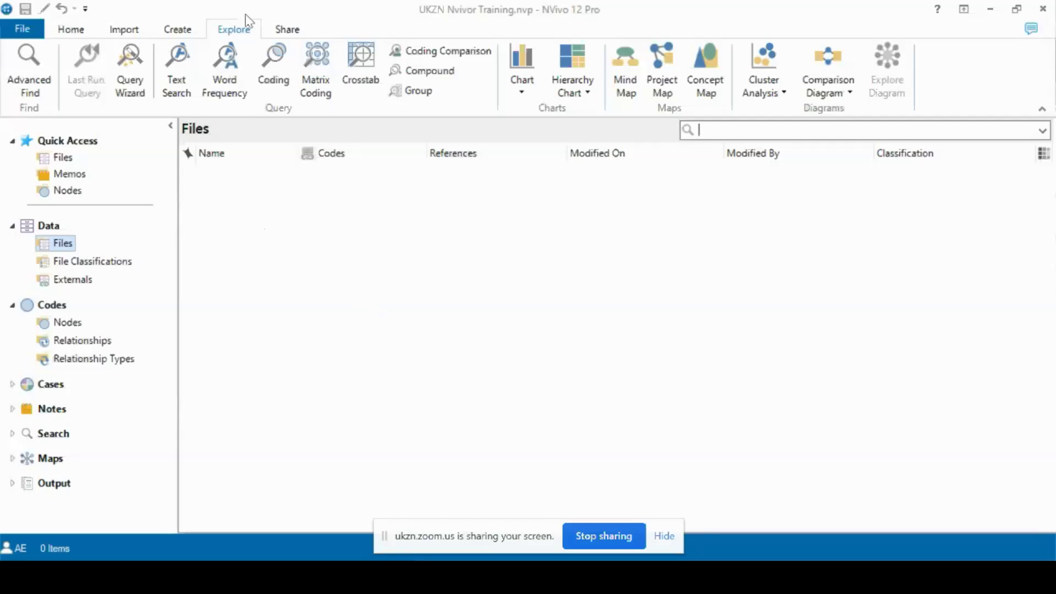
left_click(187, 31)
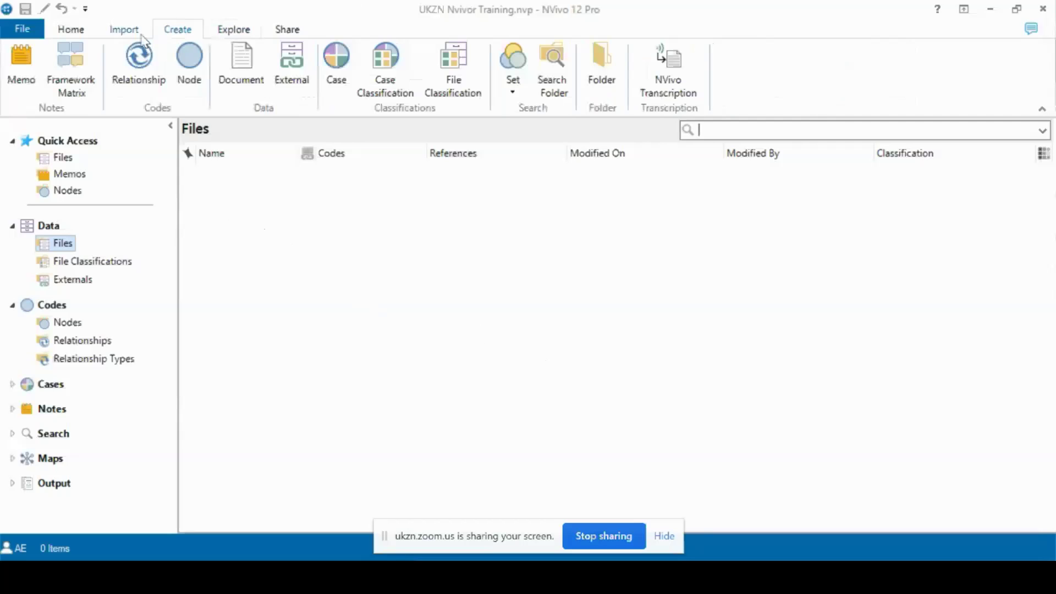
left_click(124, 30)
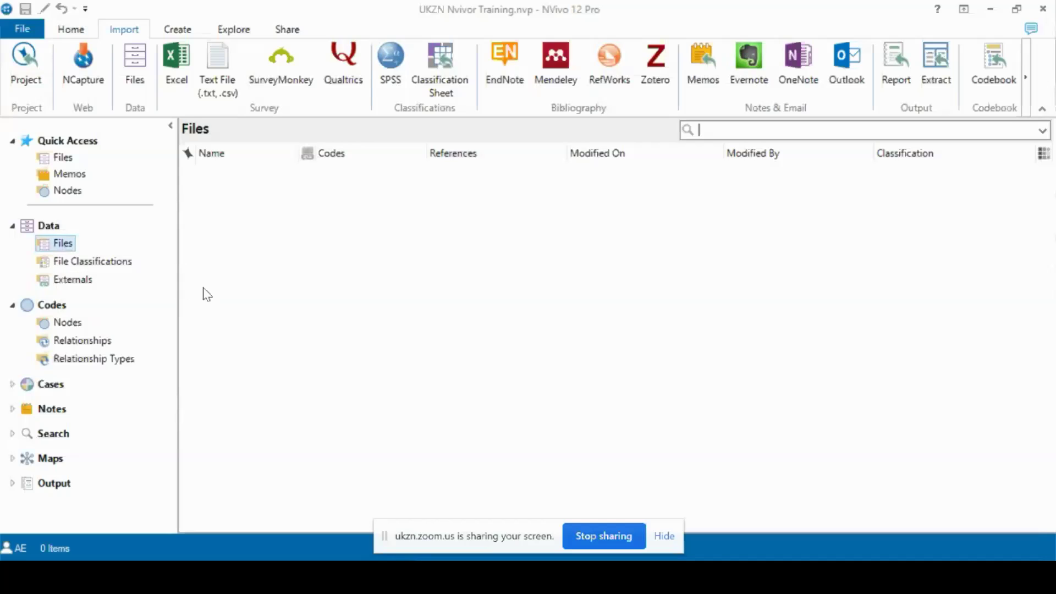
Create a folder named "Individual interviews" under the project's data Files, leaving its description empty
right_click(66, 243)
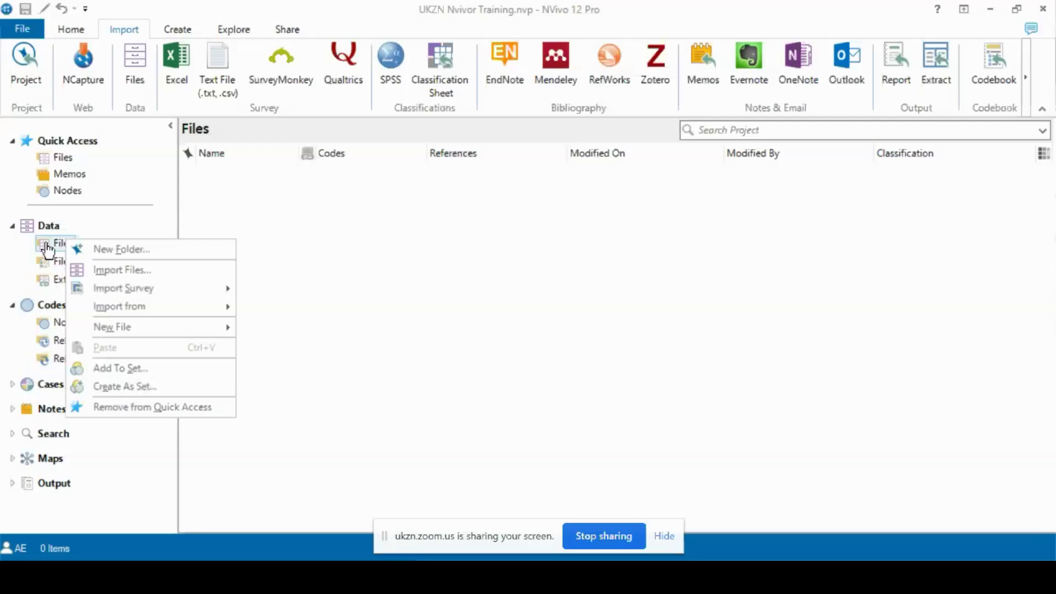
right_click(47, 247)
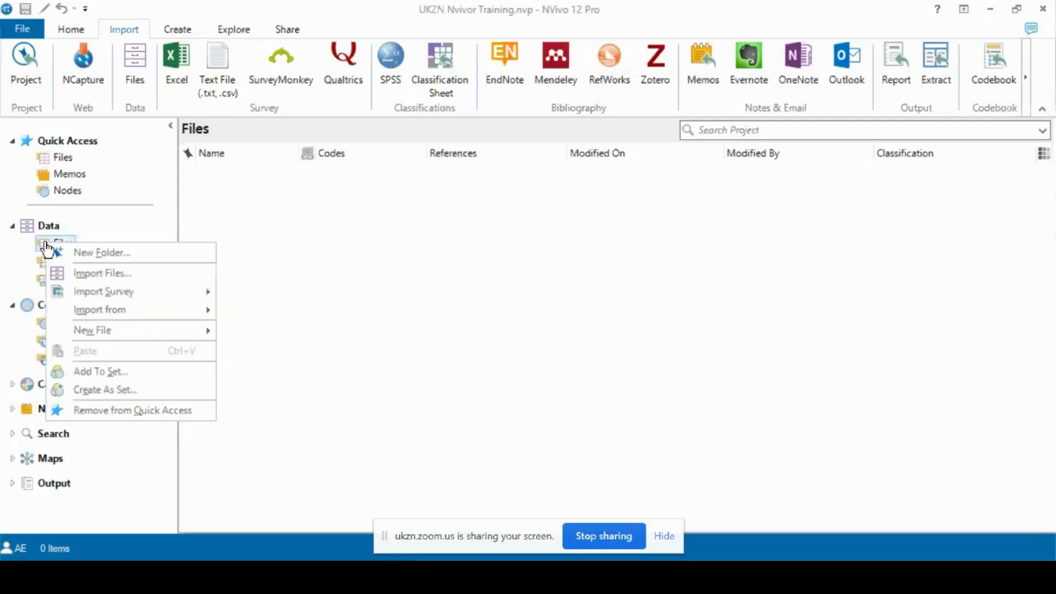
left_click(90, 256)
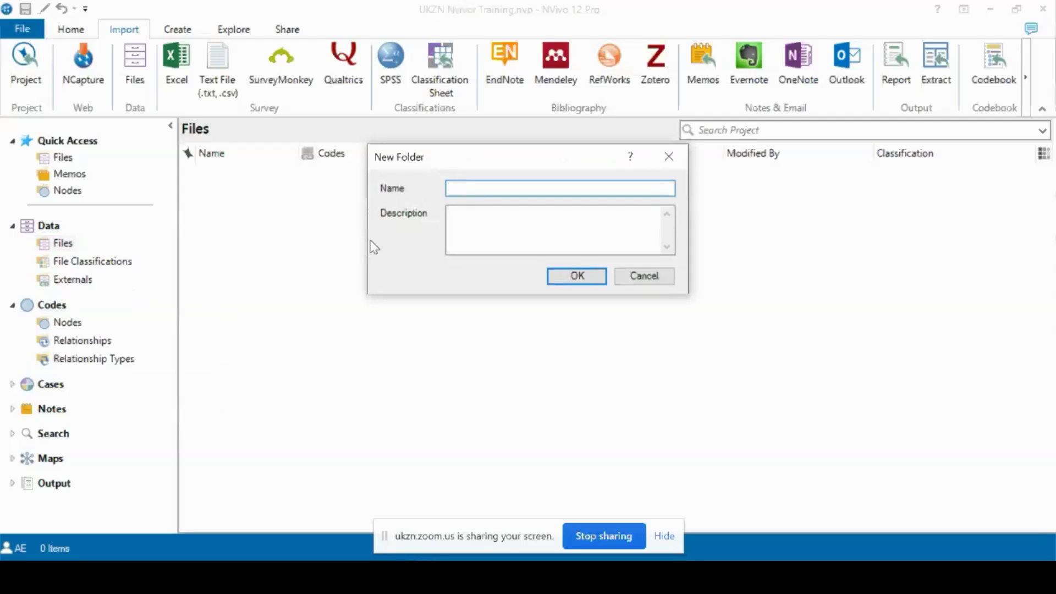
type("Individual interviews")
left_click(456, 217)
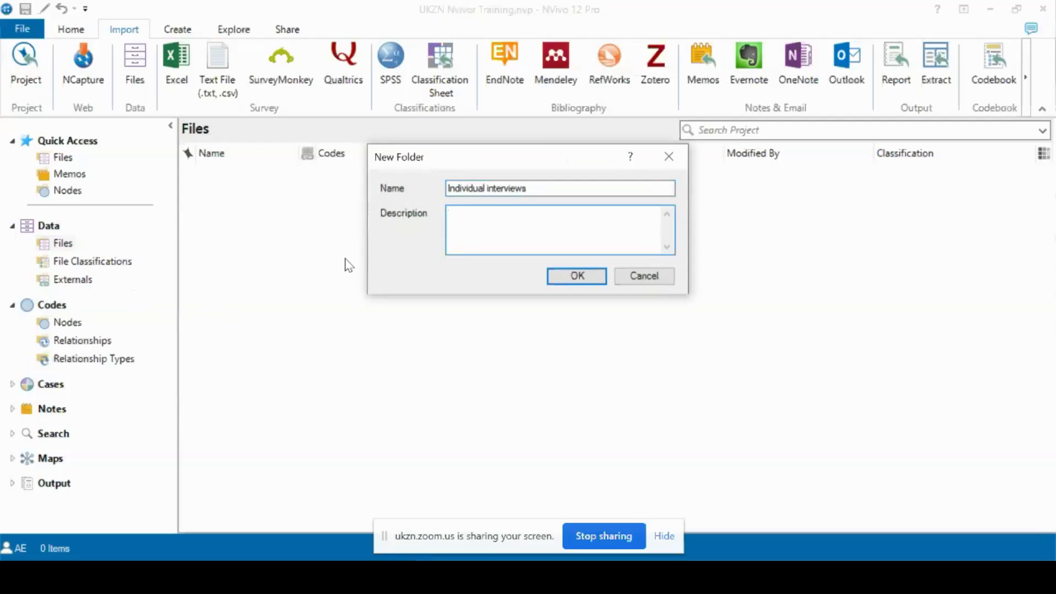
left_click(577, 276)
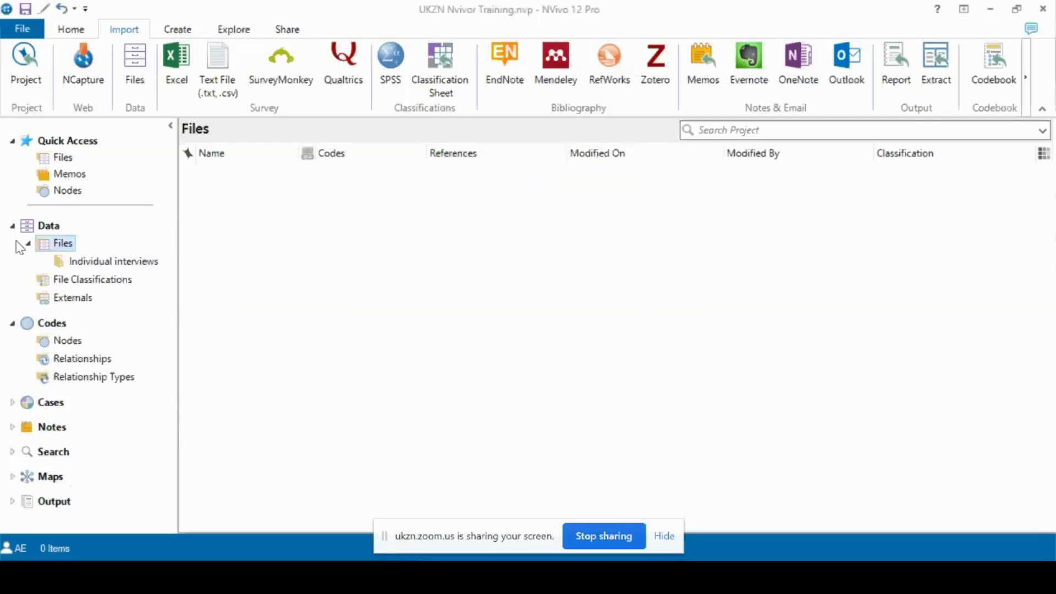
right_click(52, 248)
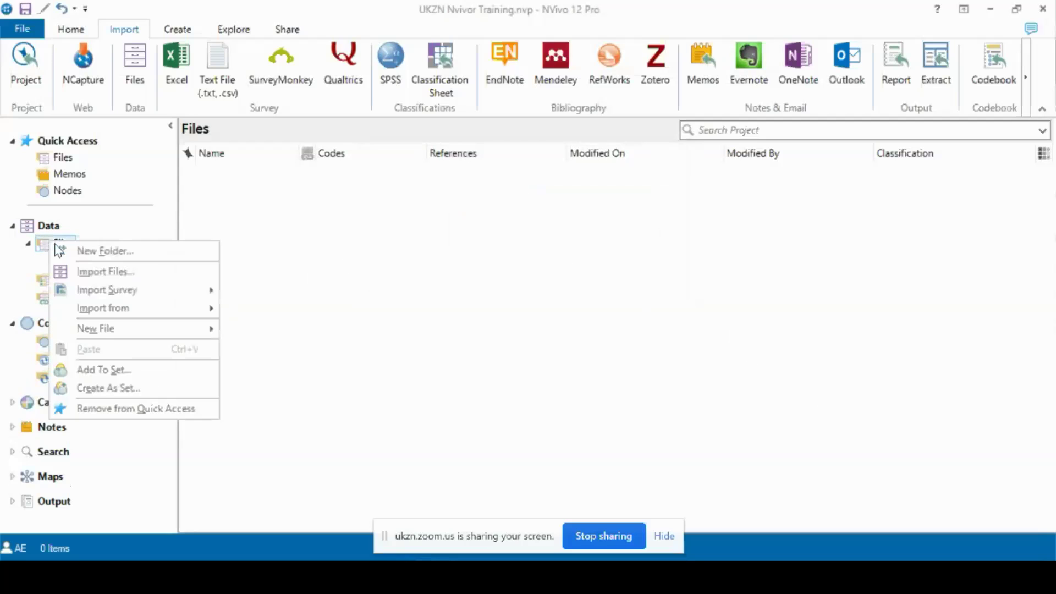
left_click(86, 252)
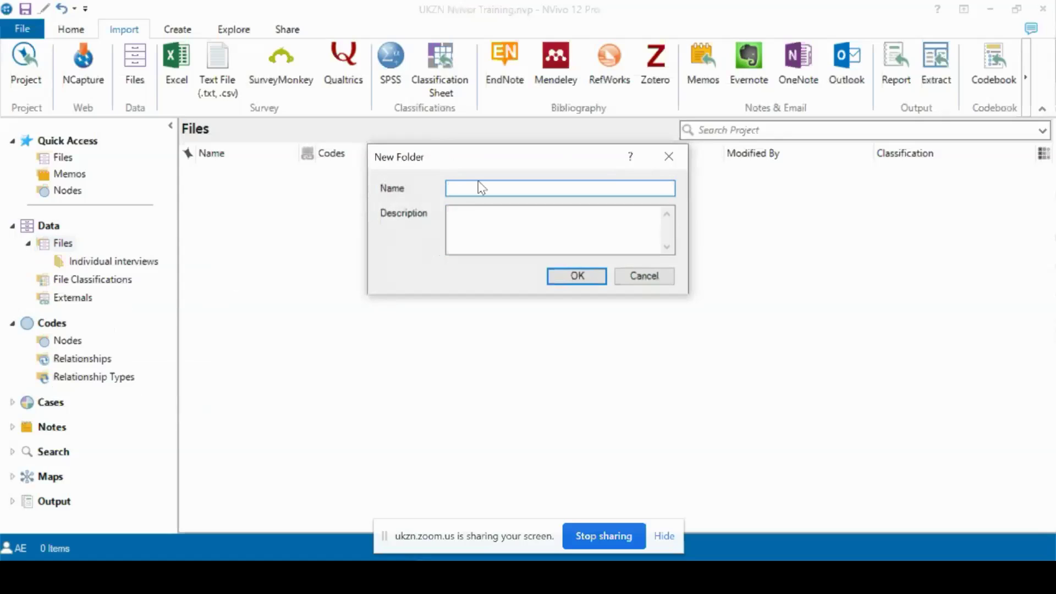
key("Escape")
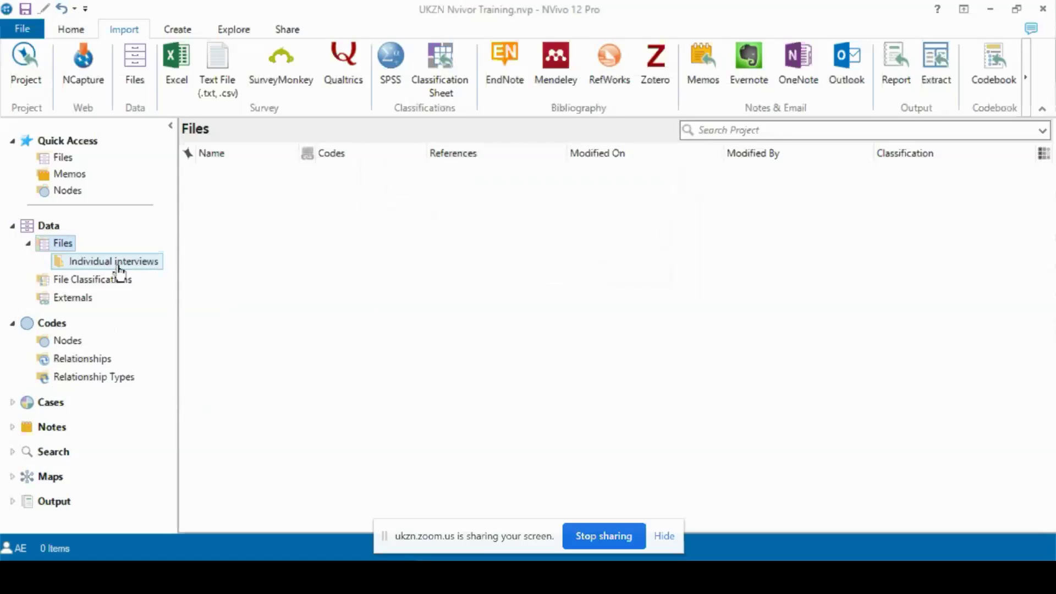
Create a folder named "Focus Groups" under the data Files, leaving its description empty
right_click(53, 249)
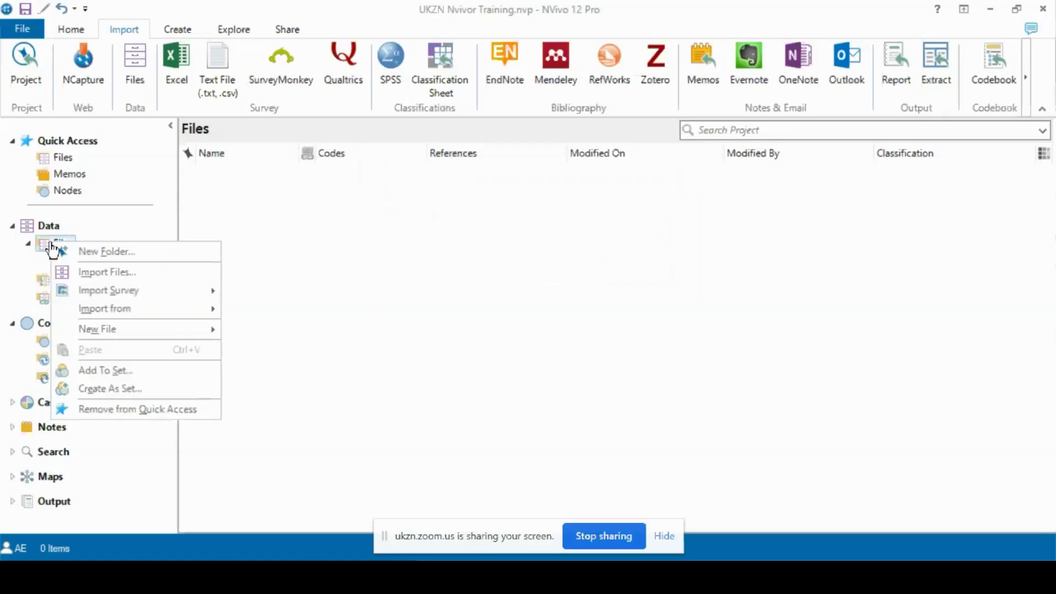
left_click(88, 252)
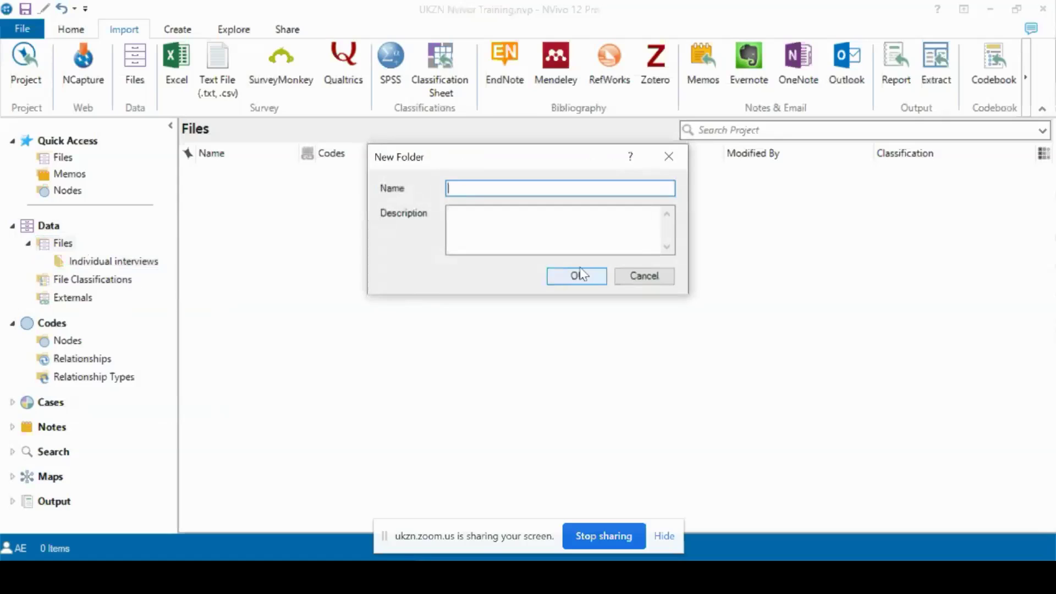
type("Focus Groups")
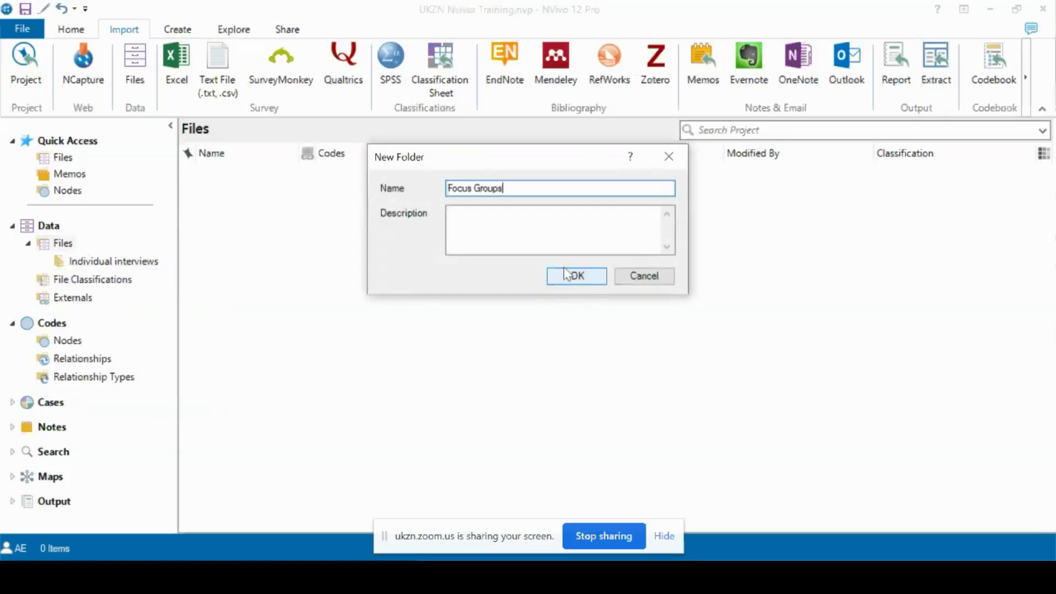
left_click(564, 280)
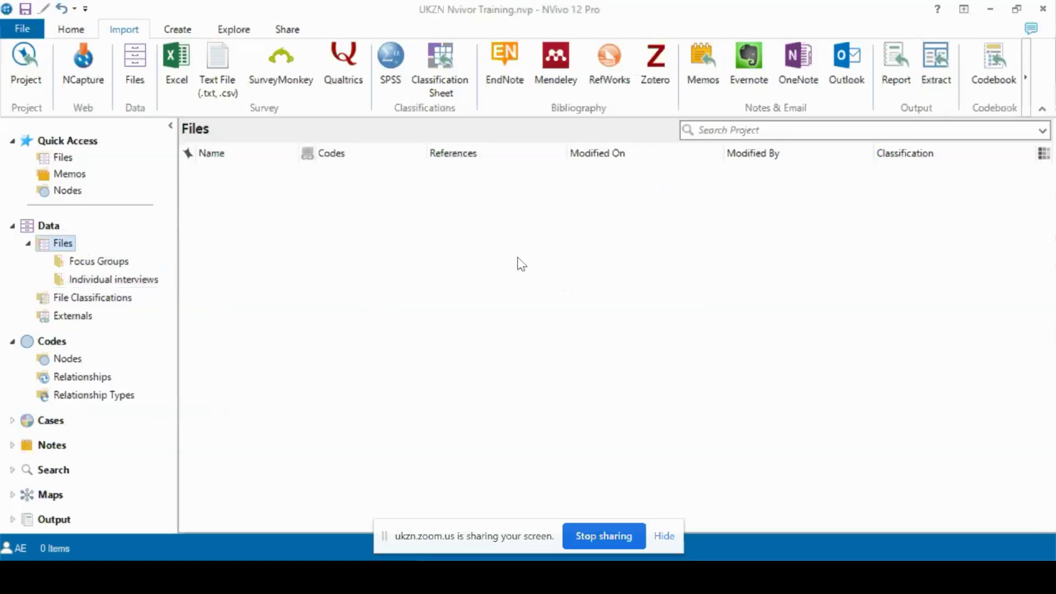
Create a folder named "Documents" under the data Files, leaving its description empty
right_click(64, 248)
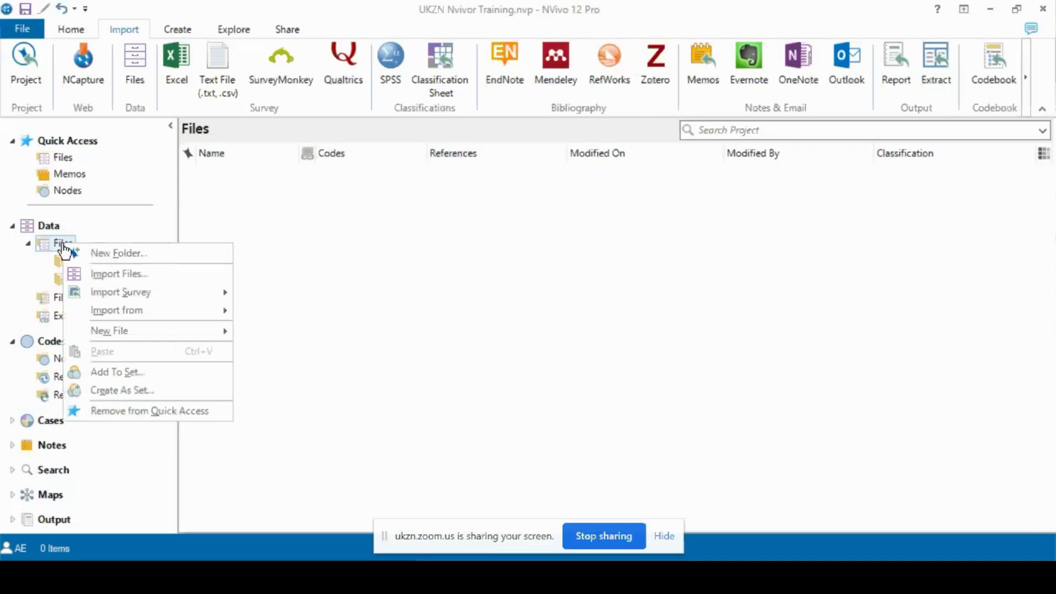
left_click(287, 269)
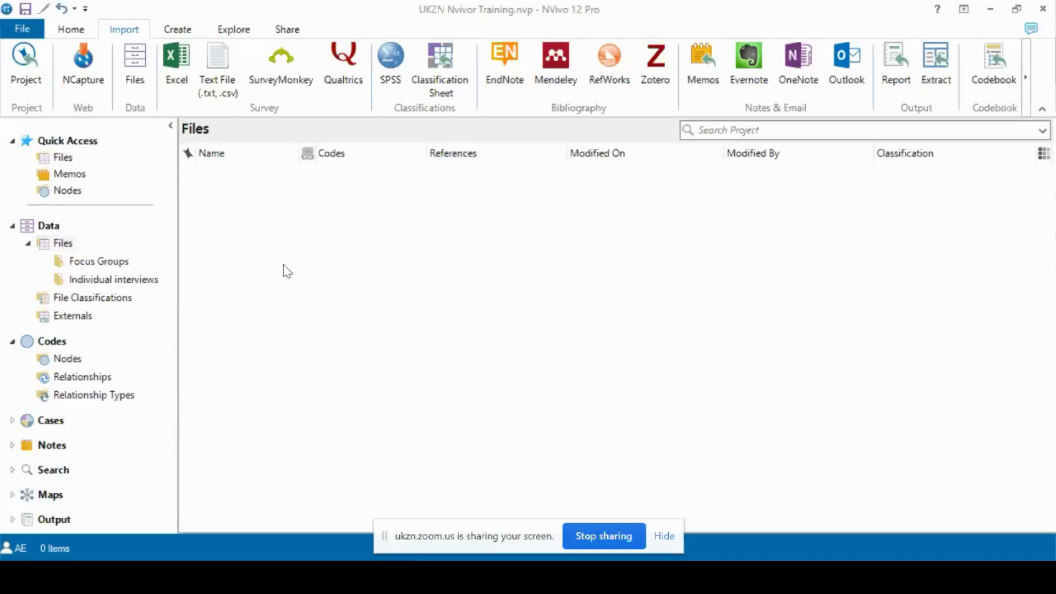
right_click(67, 249)
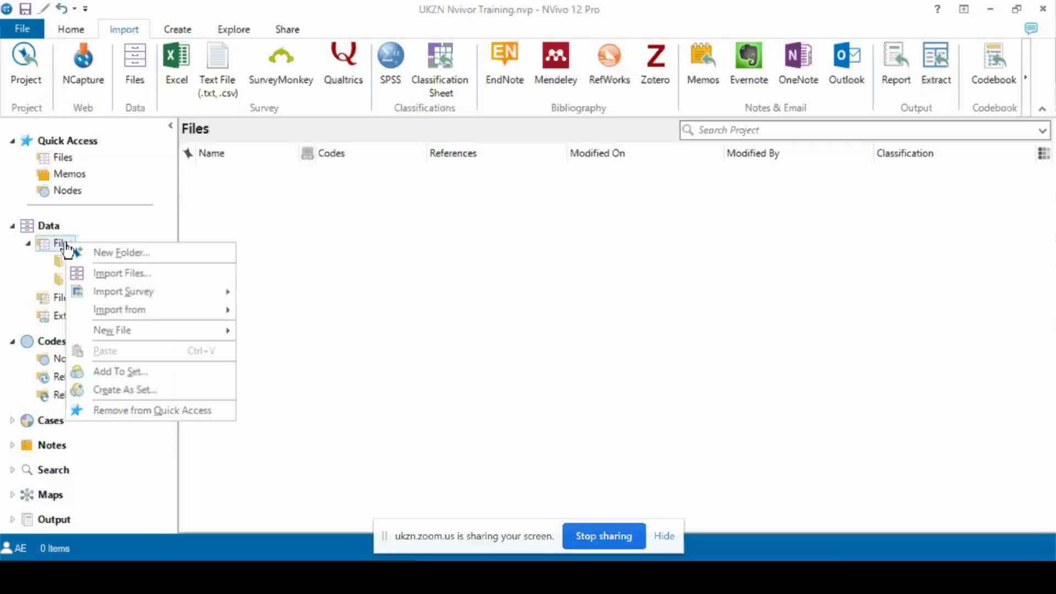
left_click(126, 254)
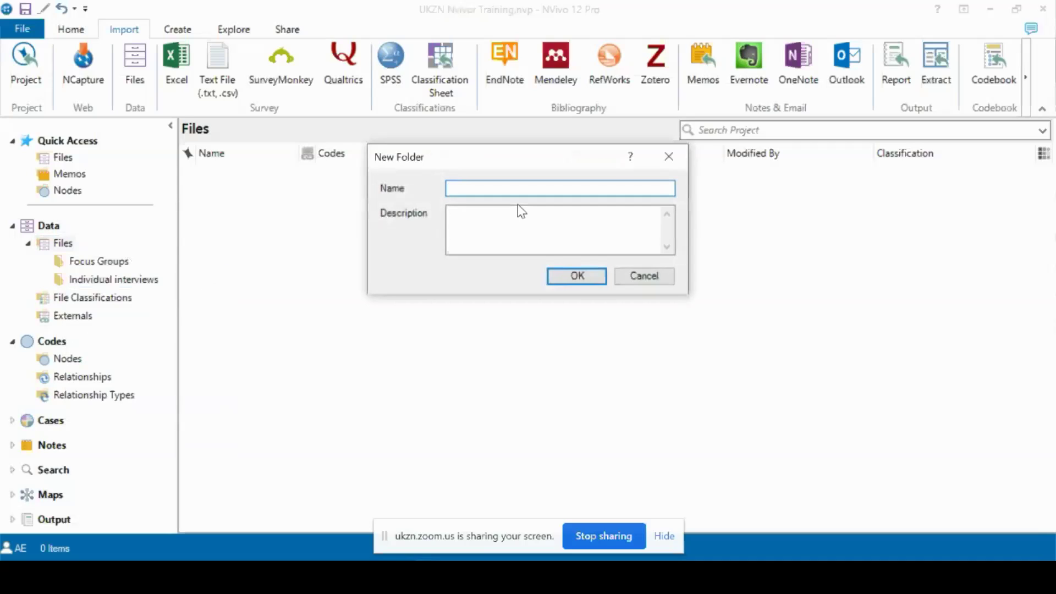
type("Documents")
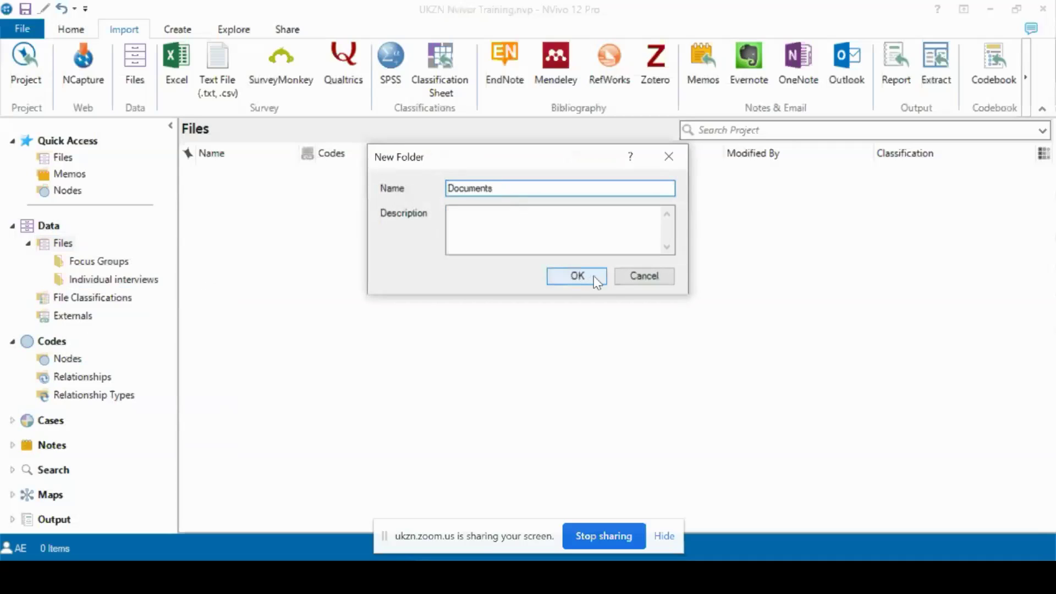
left_click(577, 276)
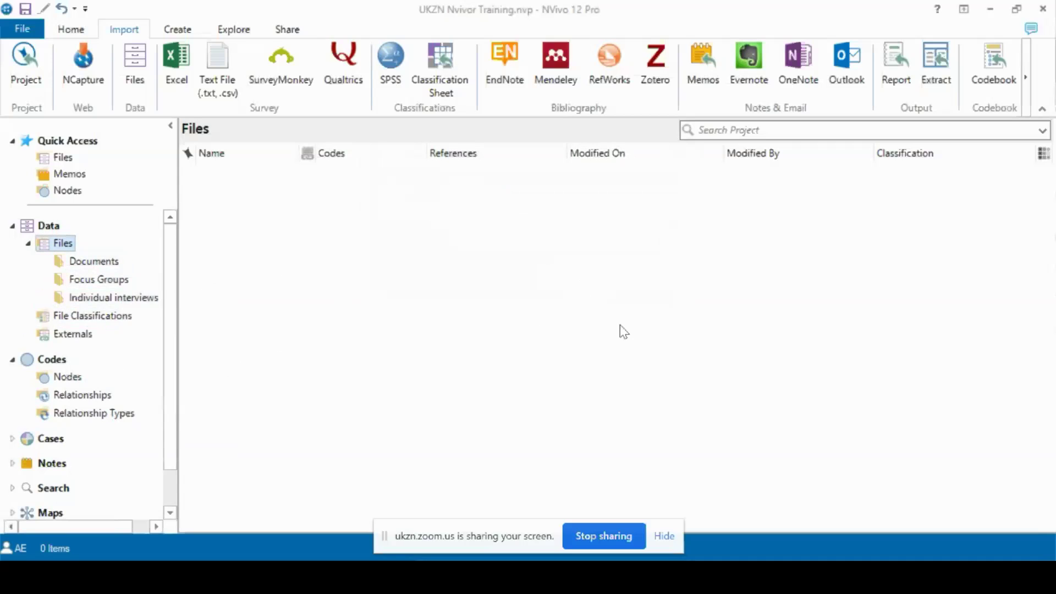
Open the Individual interviews folder and start a file import into it
left_click(114, 300)
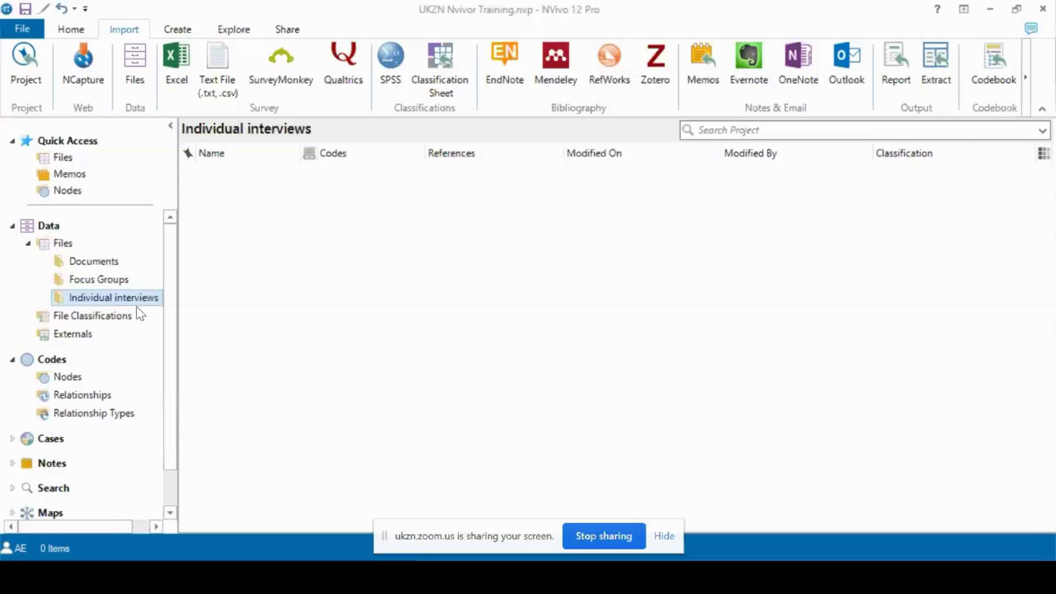
left_click(76, 300)
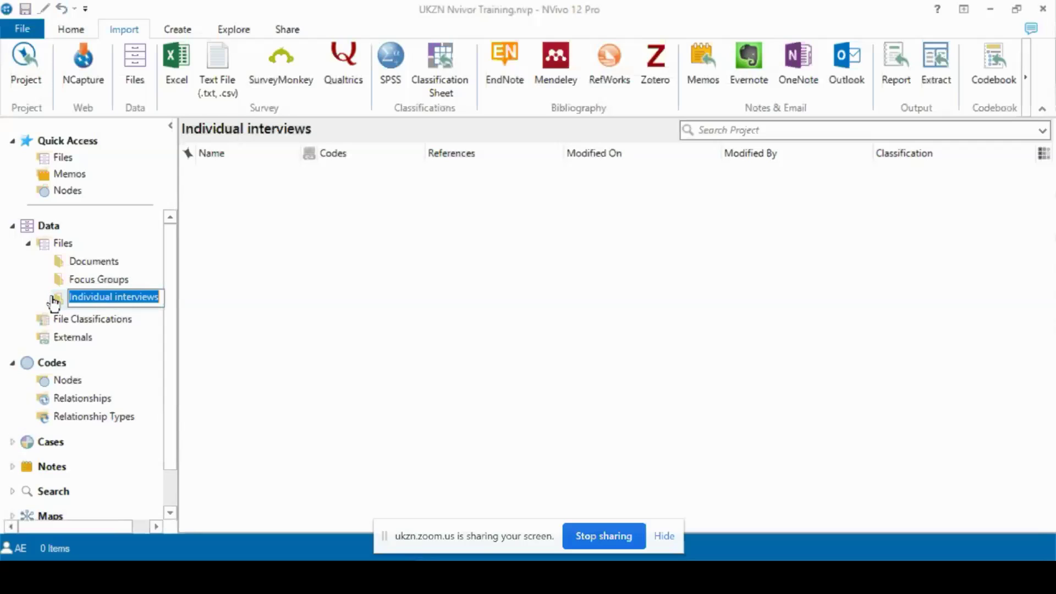
left_click(285, 317)
left_click(115, 299)
left_click(259, 304)
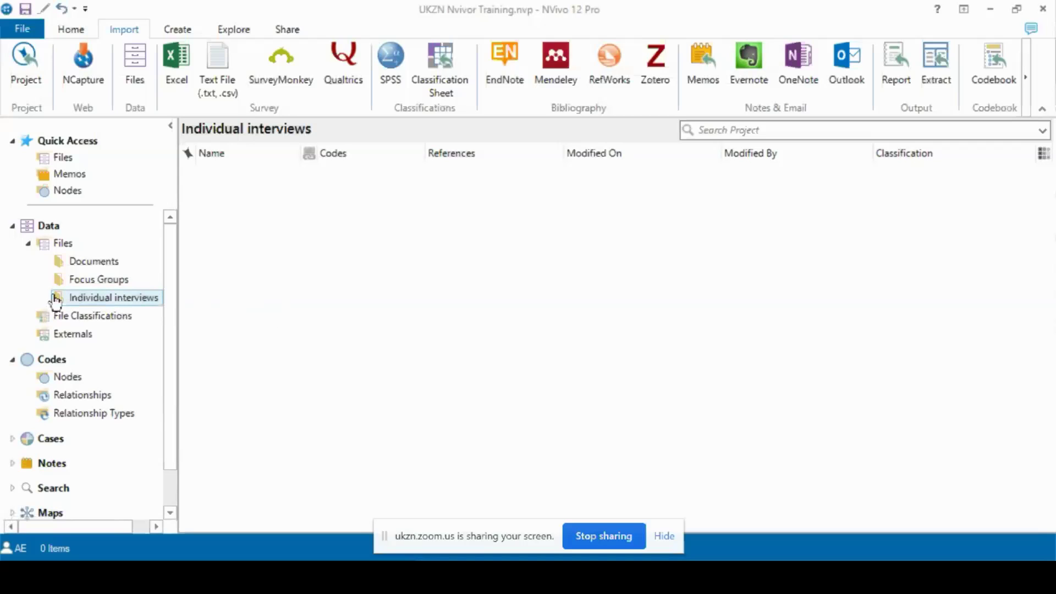
right_click(324, 255)
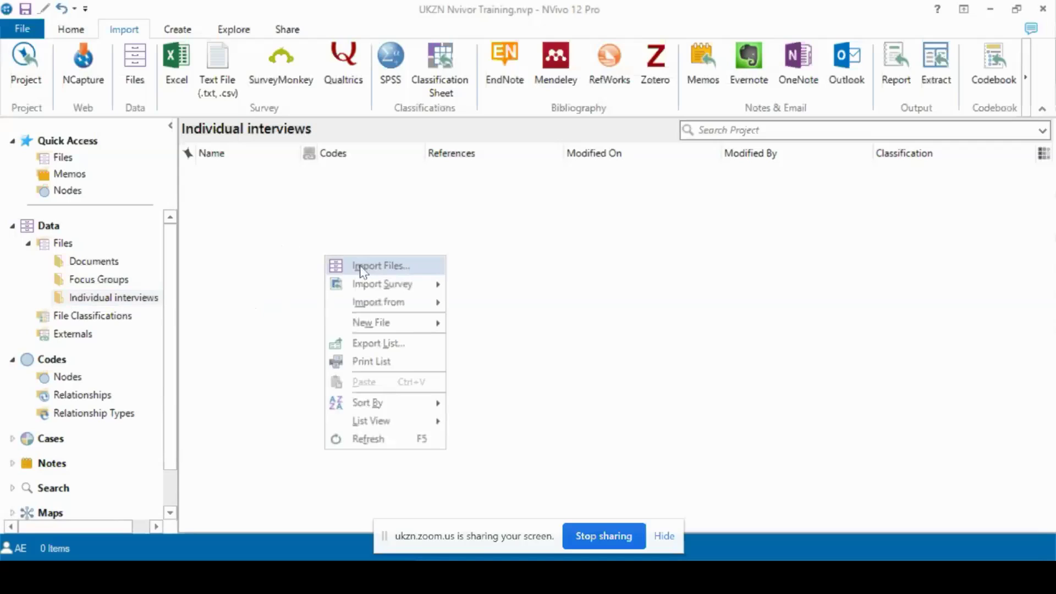
mouse_move(378, 284)
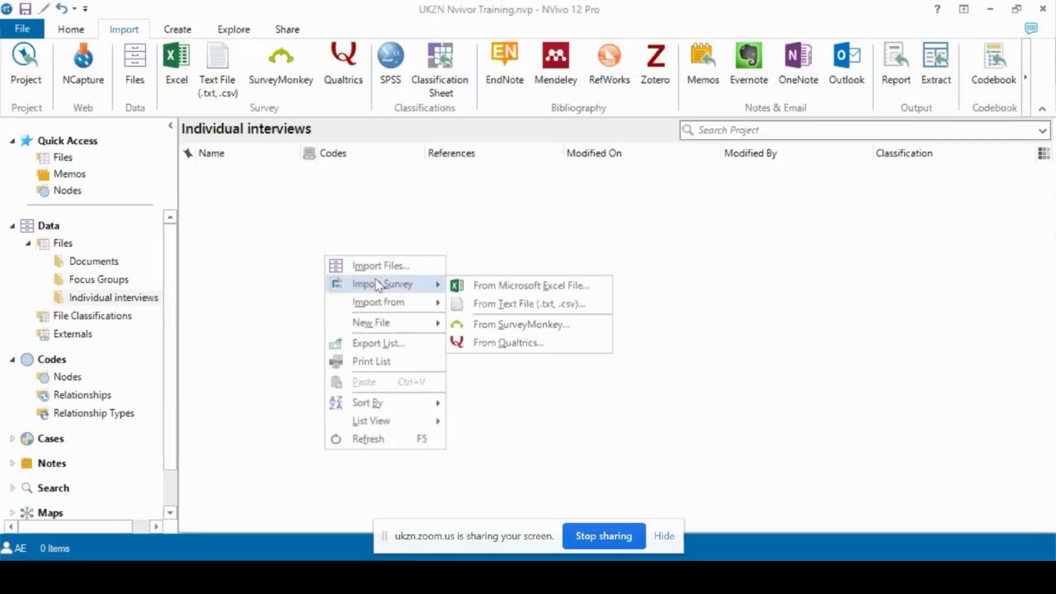
mouse_move(387, 306)
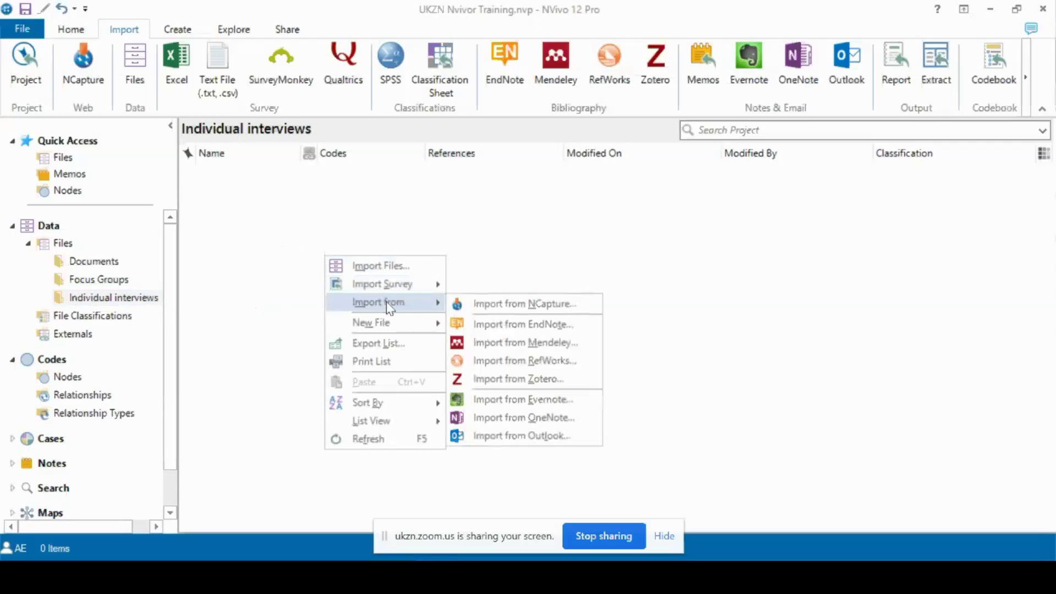
left_click(388, 267)
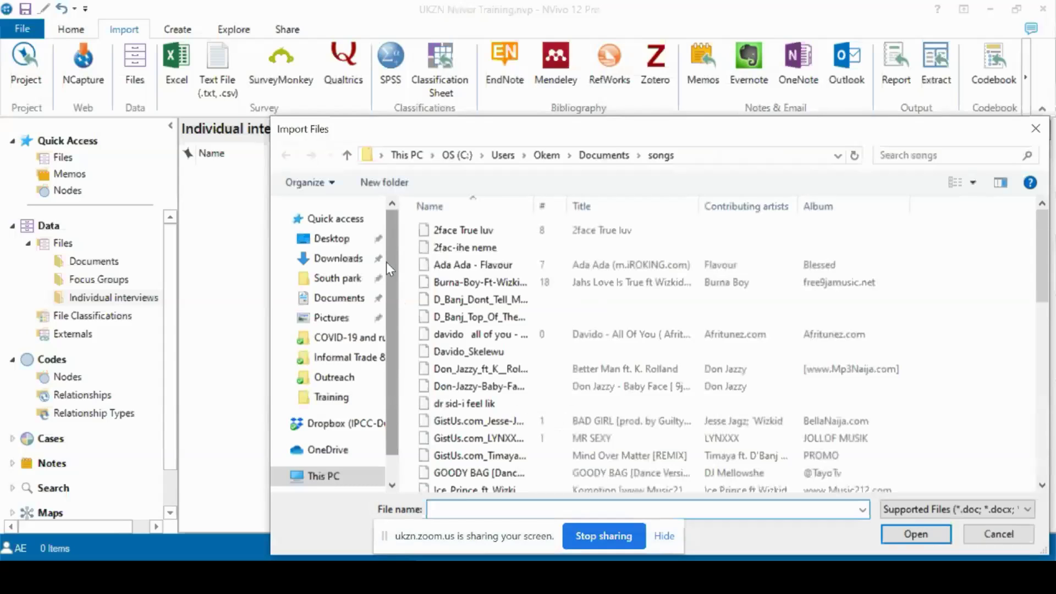
Browse to the Training folder on the Desktop and widen the Name column to show the full file names
left_click(333, 242)
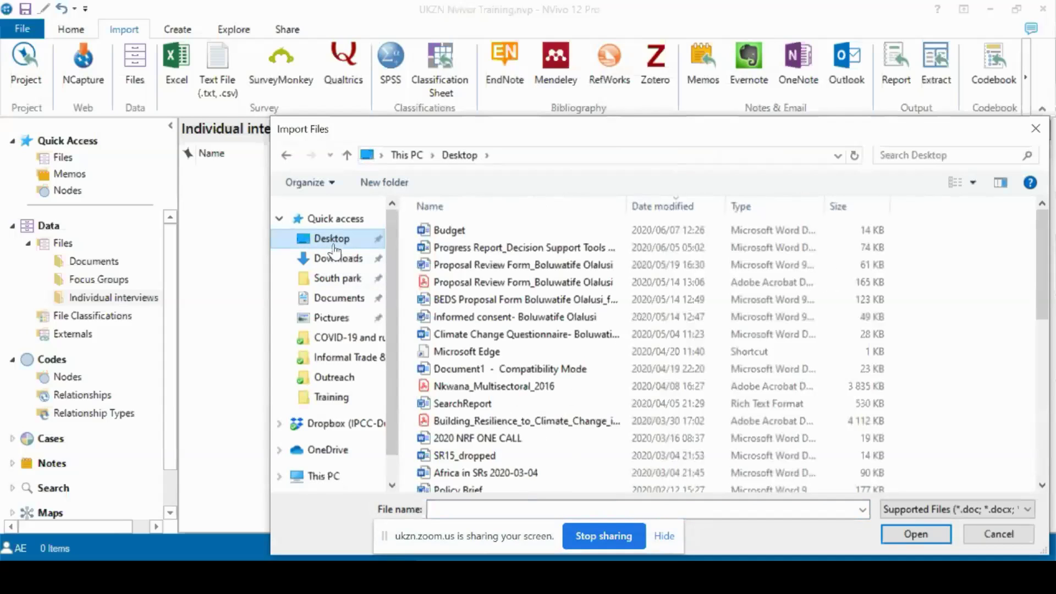
scroll(576, 437, "down", 1)
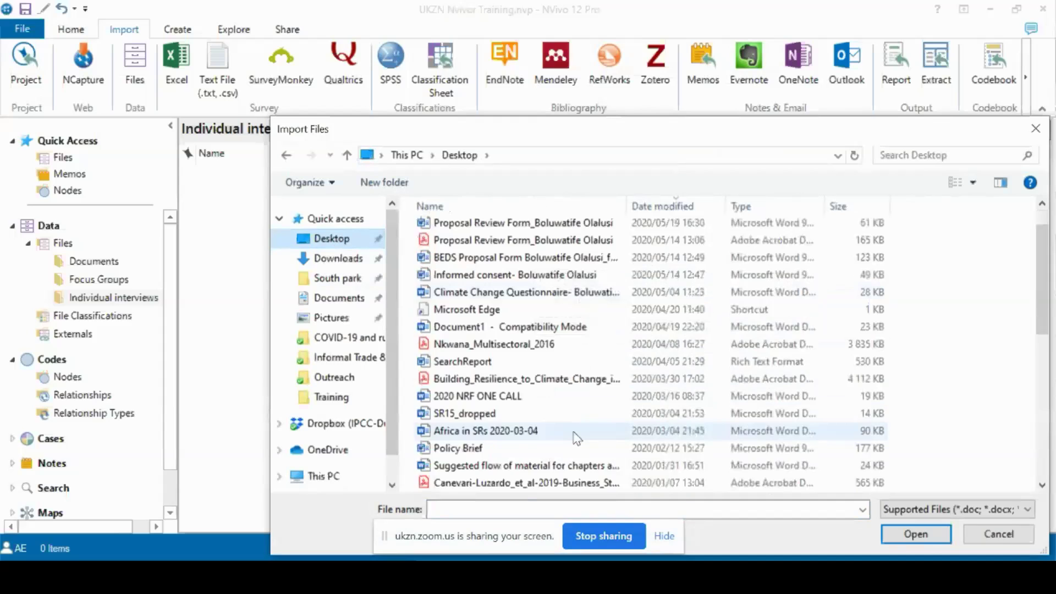
scroll(576, 439, "down", 7)
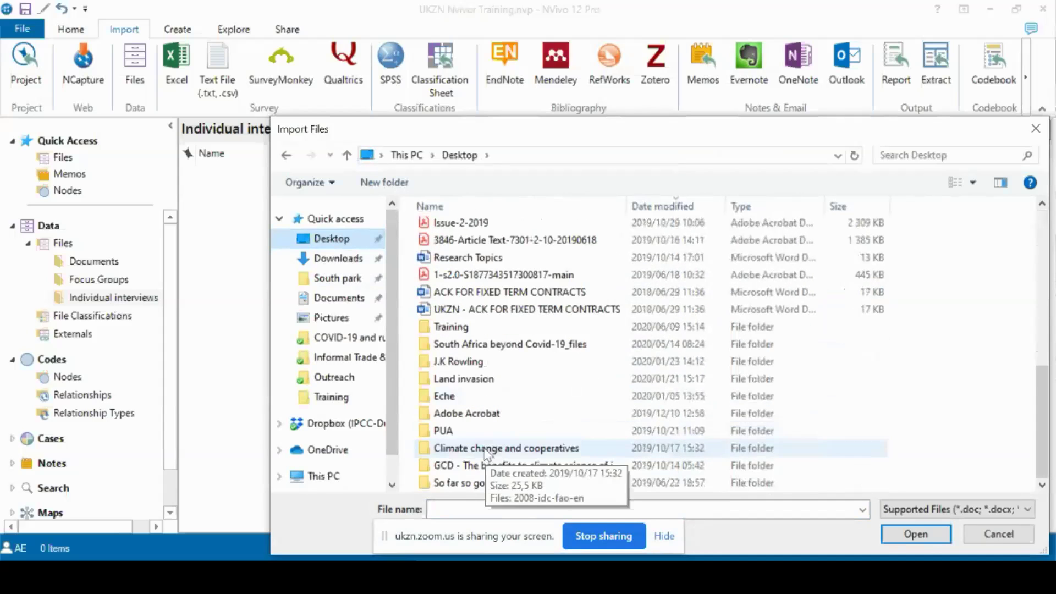
left_click(458, 330)
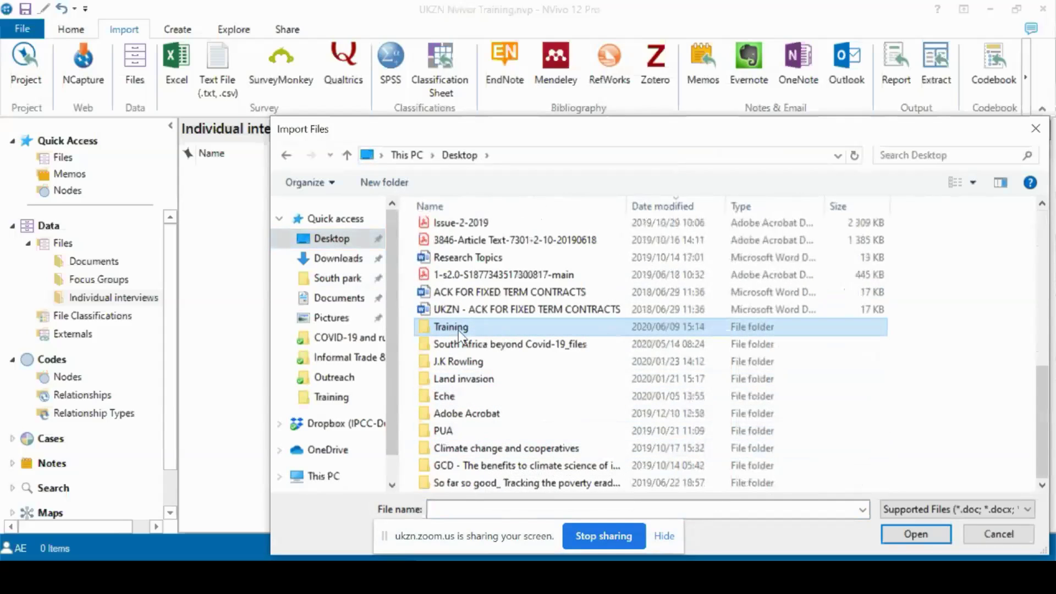
double_click(457, 330)
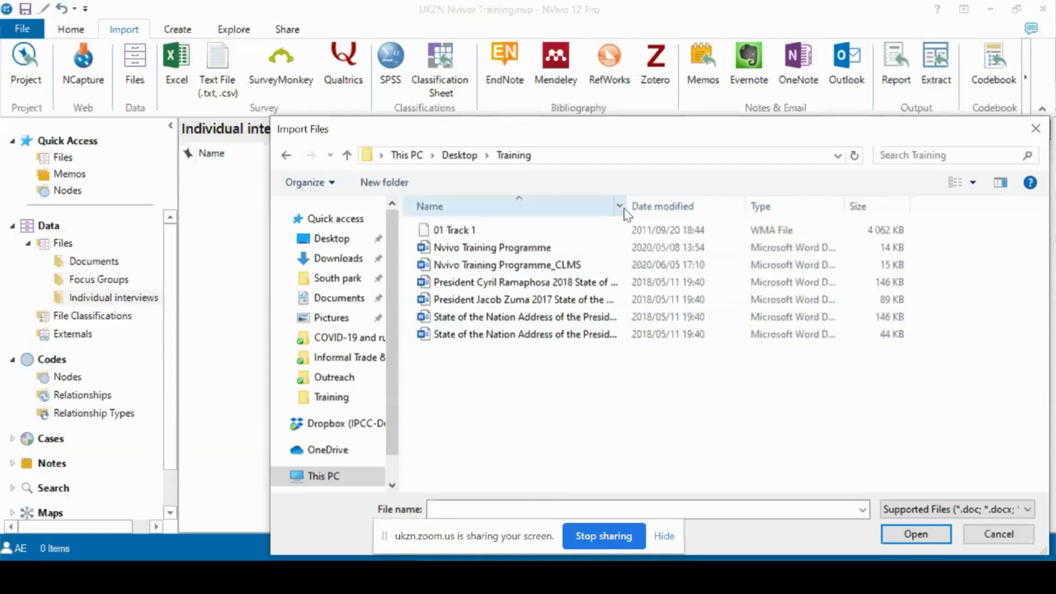
left_click_drag(627, 202, 1030, 250)
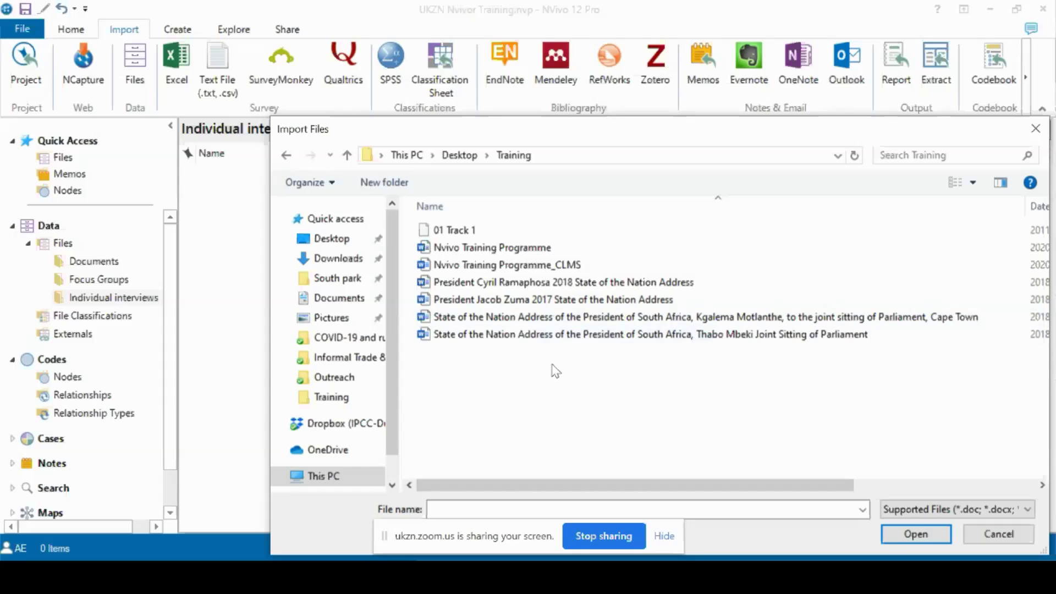
Choose the four State of the Nation Address documents of Presidents Ramaphosa, Zuma, Motlanthe and Mbeki for the import
left_click(503, 283)
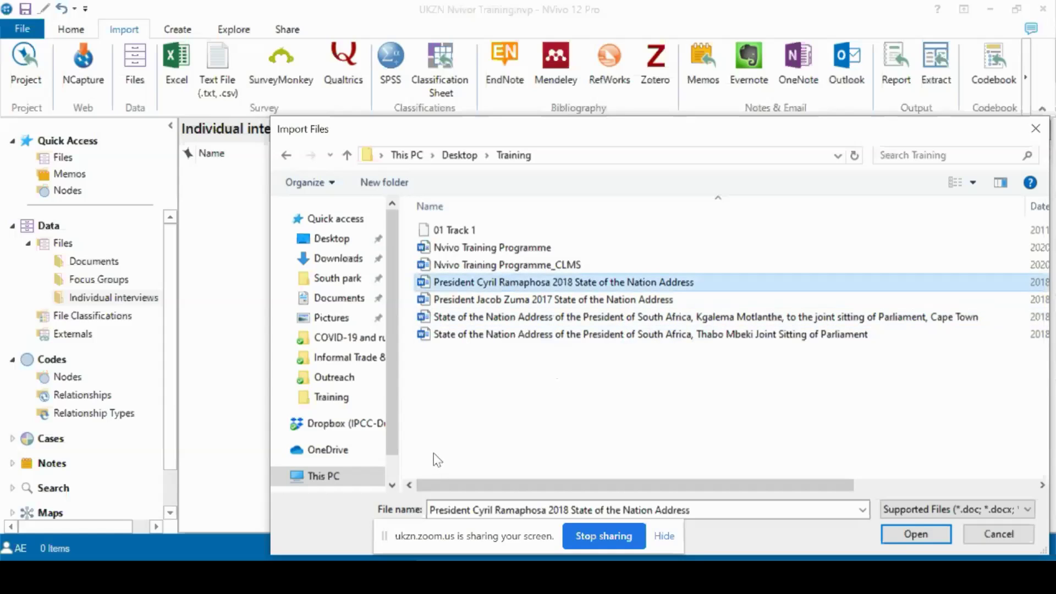
left_click(457, 335, "shift")
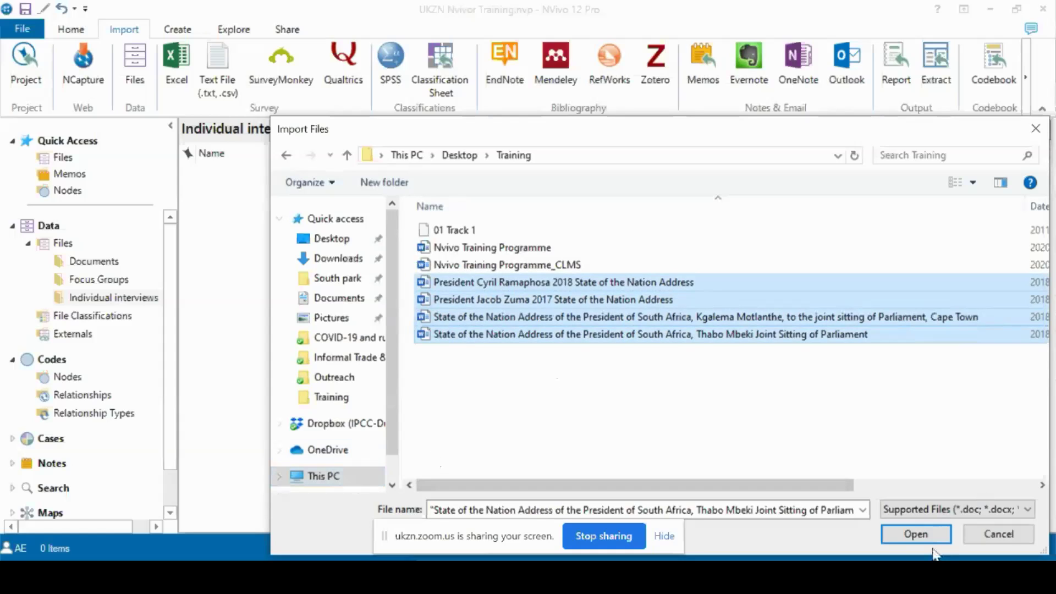
left_click(916, 535)
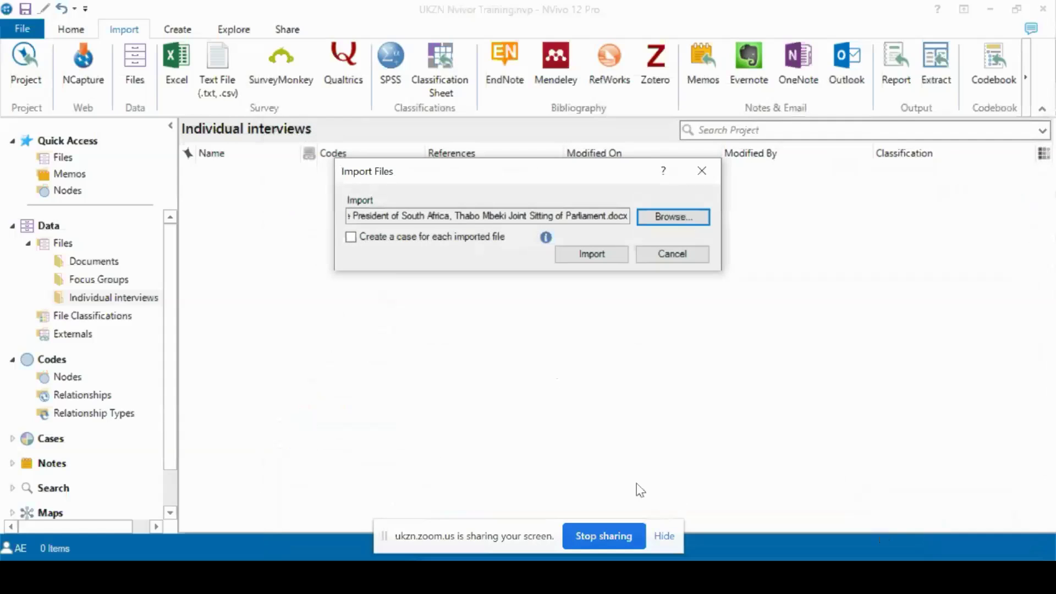
Import the files with a case created for each, grouped in a new classification named "Demographics"
left_click(440, 240)
left_click(604, 281)
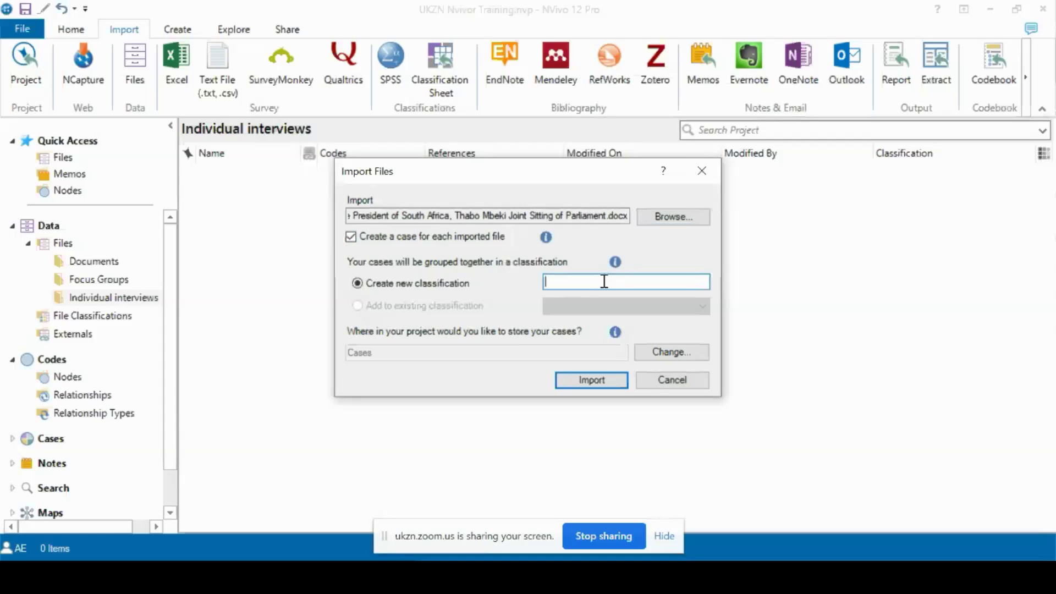
type("Demographics")
left_click(591, 381)
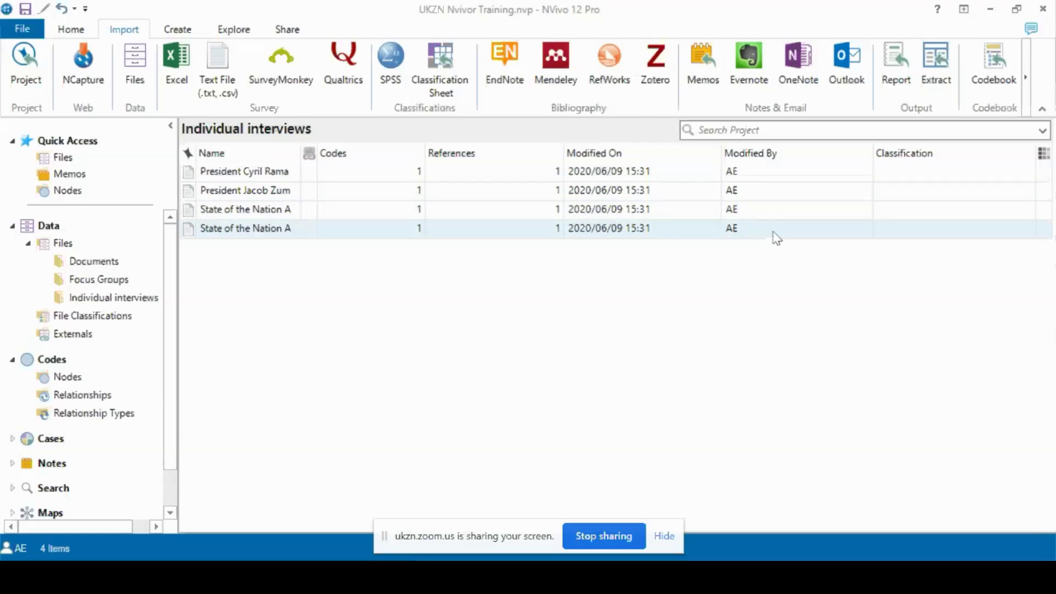
View the project's list of cases and return to the Individual interviews folder
left_click(46, 440)
left_click(61, 456)
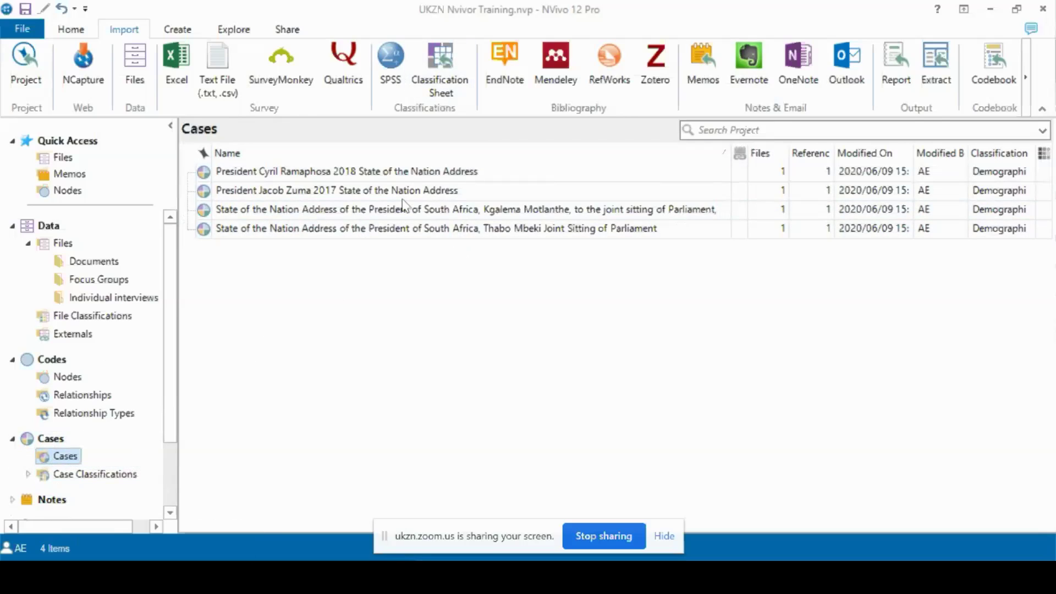
left_click(113, 300)
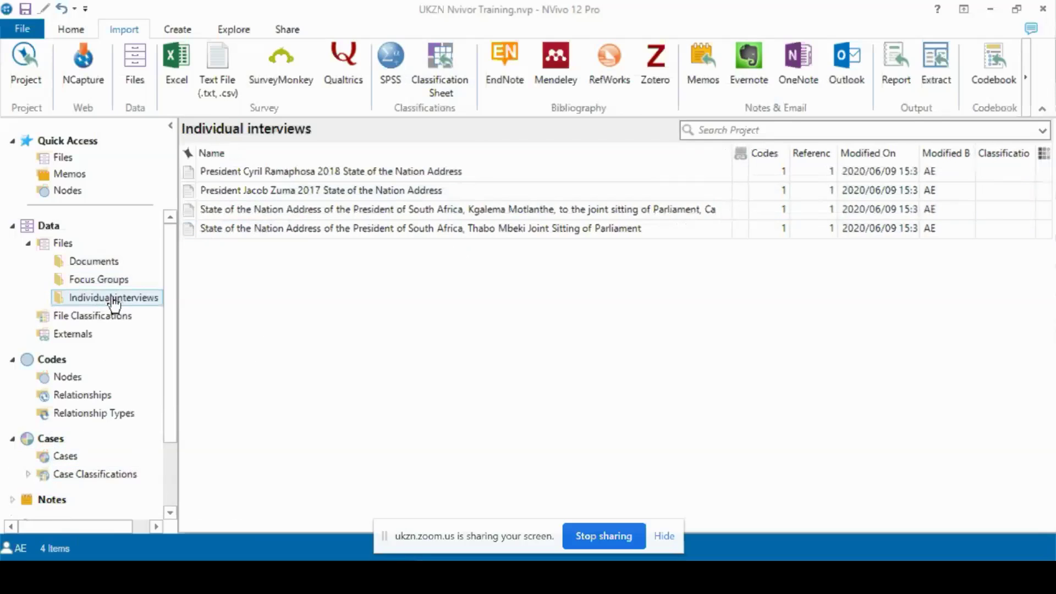
Open the President Cyril Ramaphosa 2018 State of the Nation Address document and read through its headings and text
double_click(425, 173)
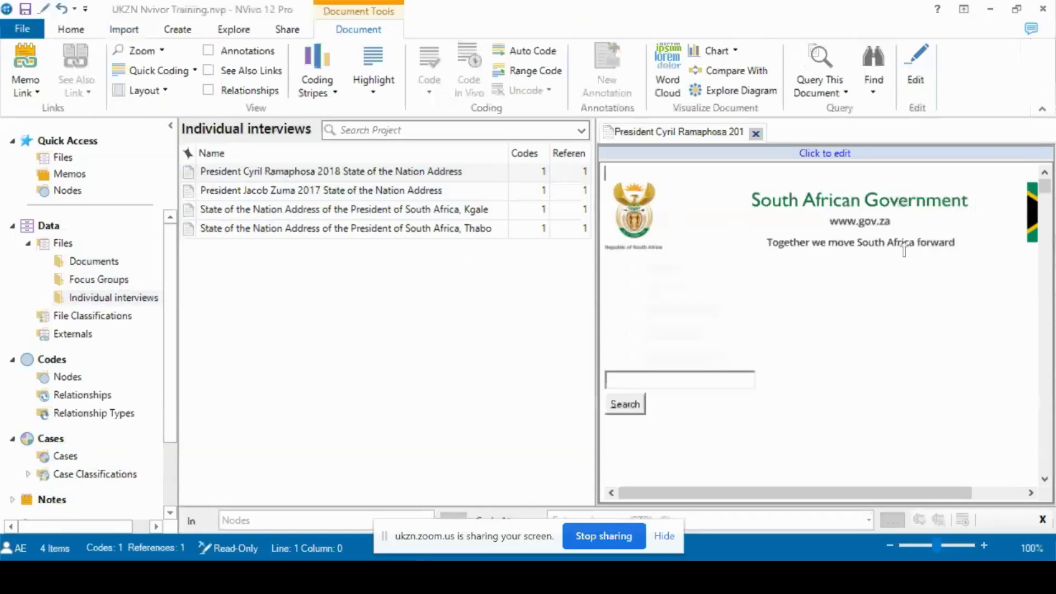
scroll(901, 264, "down", 10)
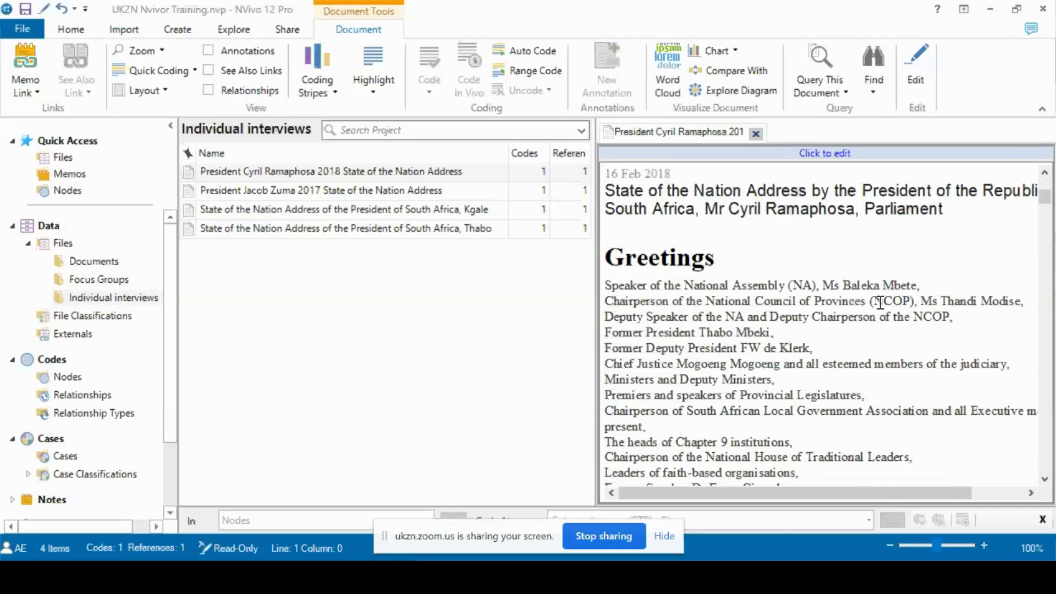
scroll(881, 301, "down", 4)
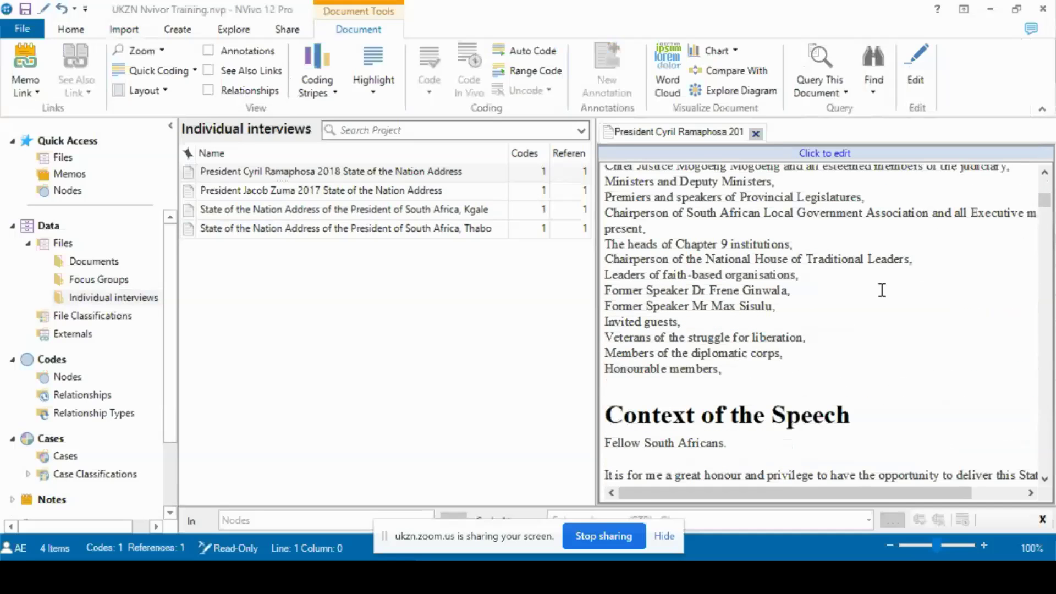
scroll(880, 300, "down", 12)
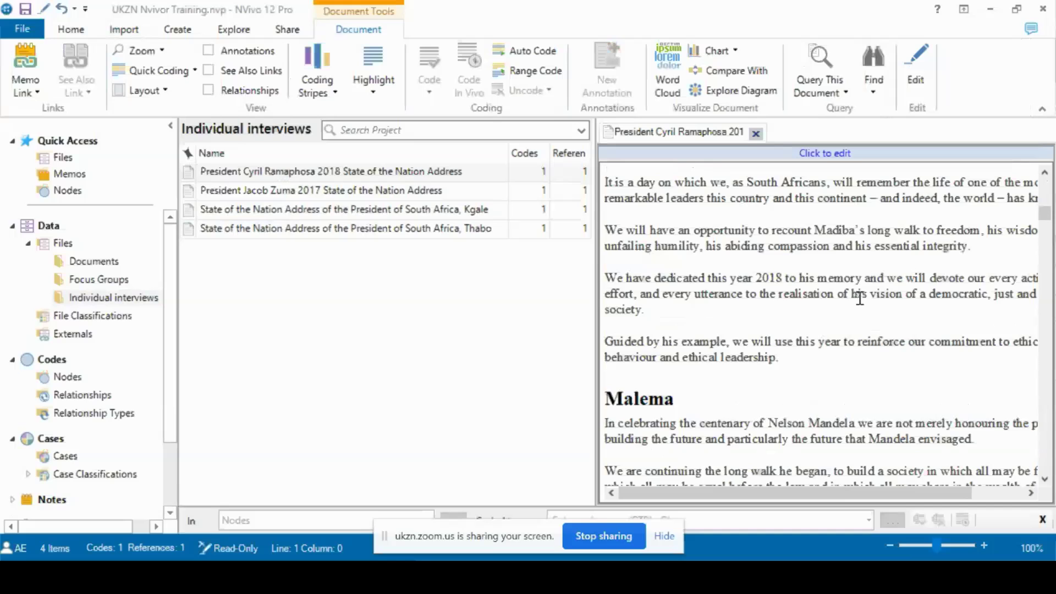
scroll(860, 306, "down", 10)
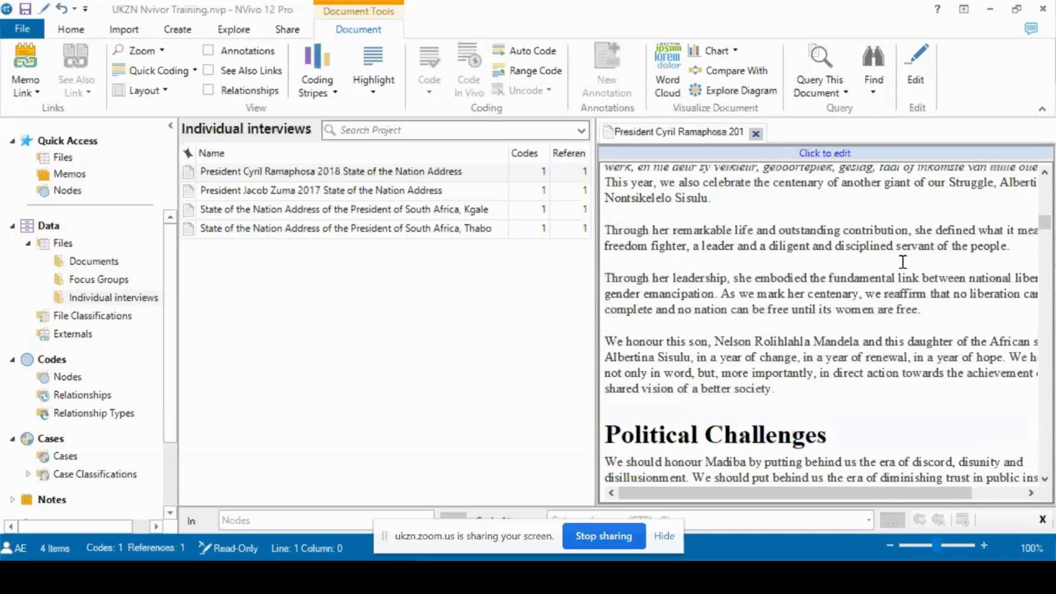
Close the open Ramaphosa address and delete all four State of the Nation Address documents from the Individual interviews folder
left_click(757, 133)
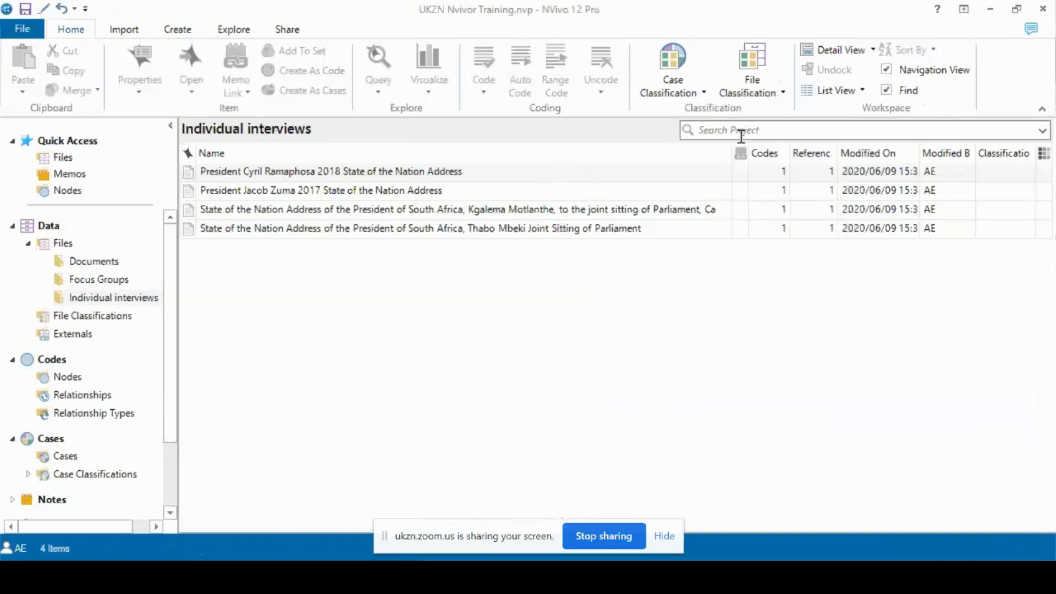
left_click(345, 223)
key("shift+Up")
key("shift+Up")
key("shift+Up")
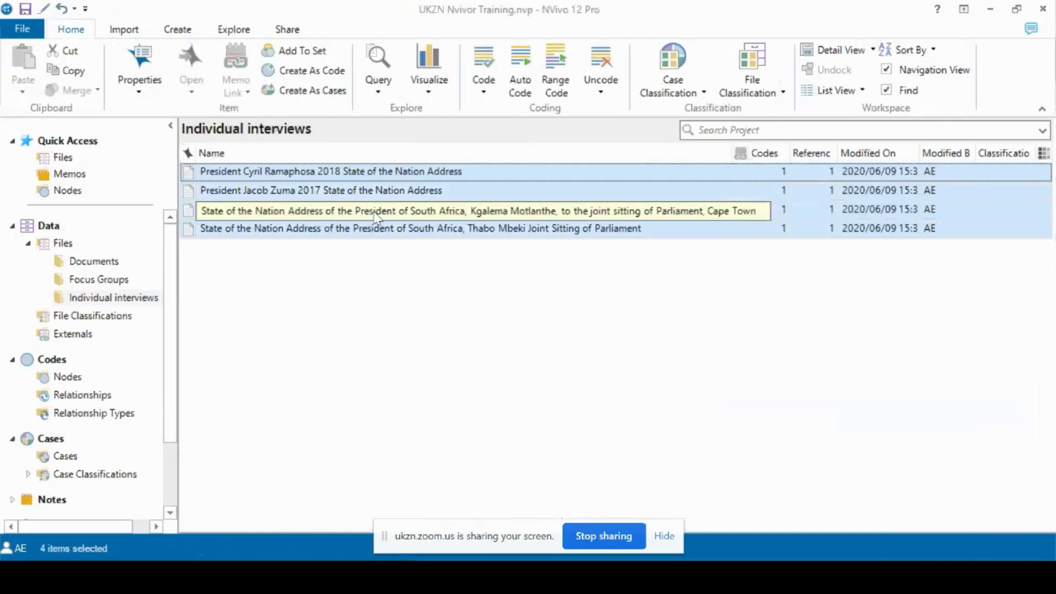
key("Delete")
key("Return")
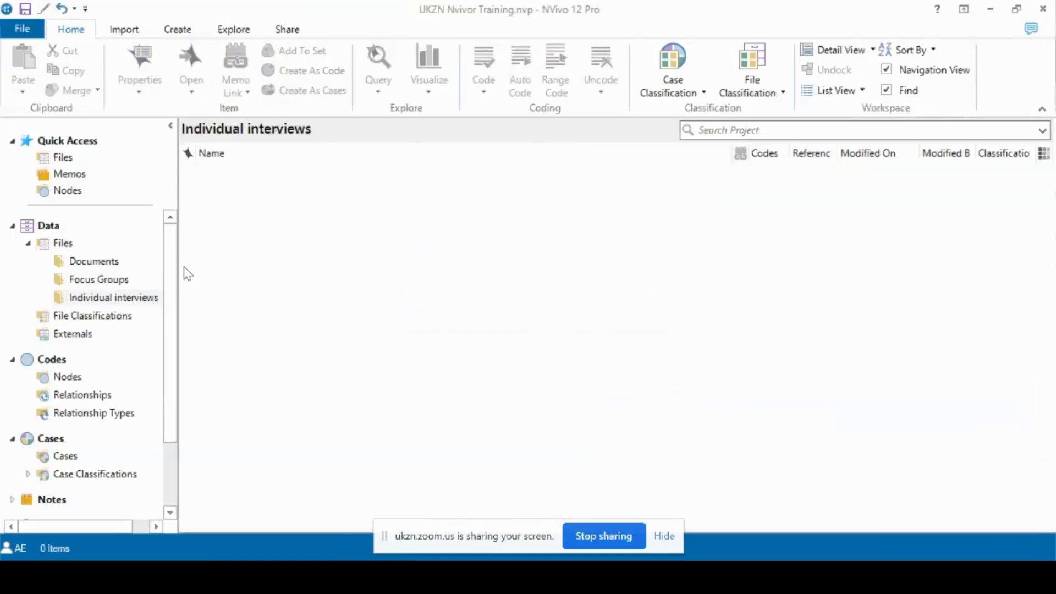
Choose the State of the Nation Address documents of Ramaphosa, Zuma, Motlanthe and Mbeki for import into the Individual interviews folder
left_click(124, 300)
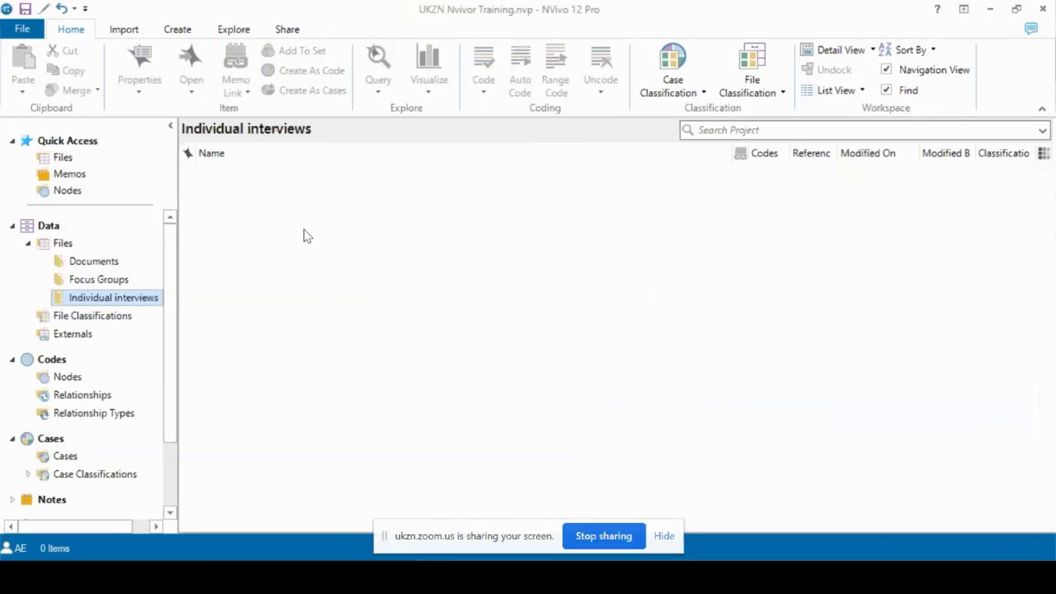
right_click(313, 308)
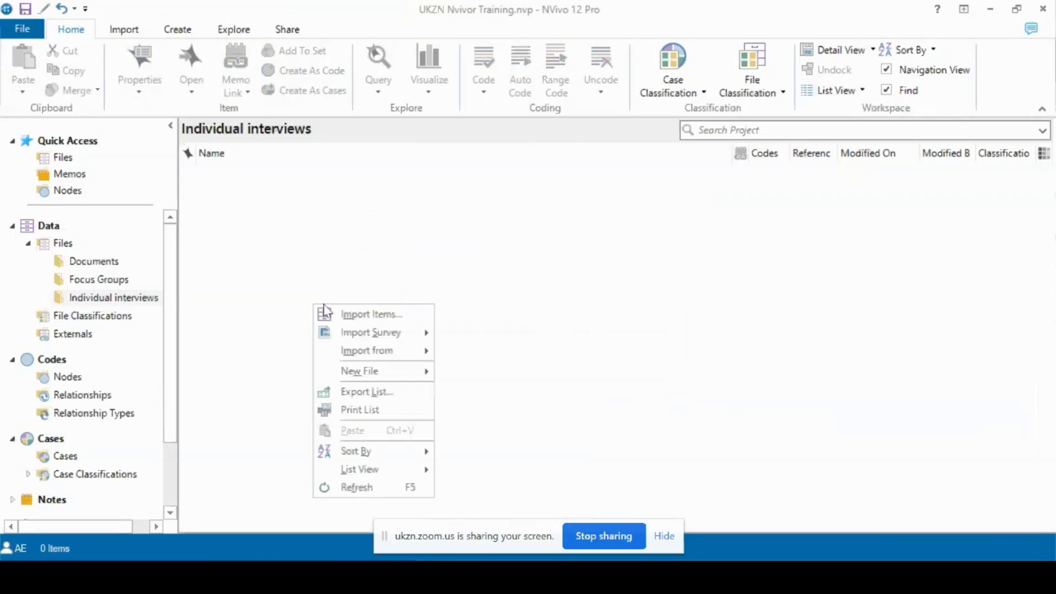
left_click(374, 316)
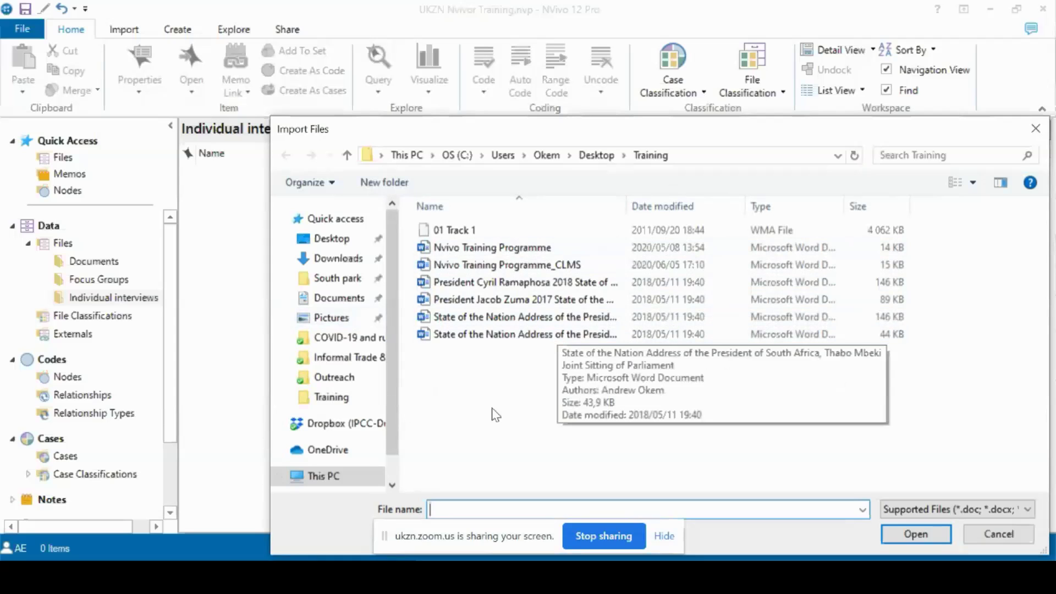
left_click(488, 283)
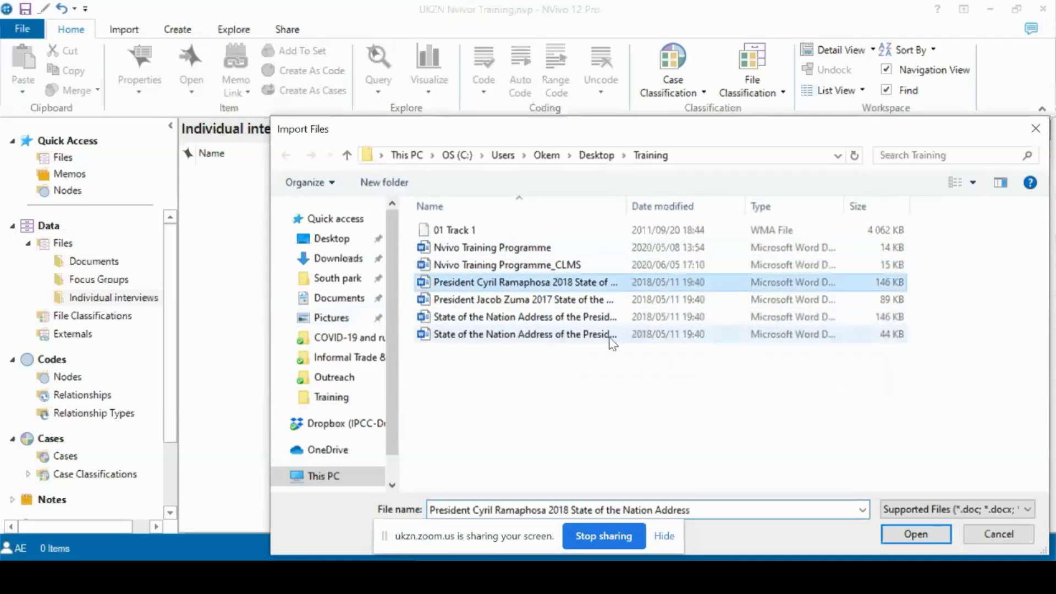
left_click(545, 340, "shift")
left_click(936, 542)
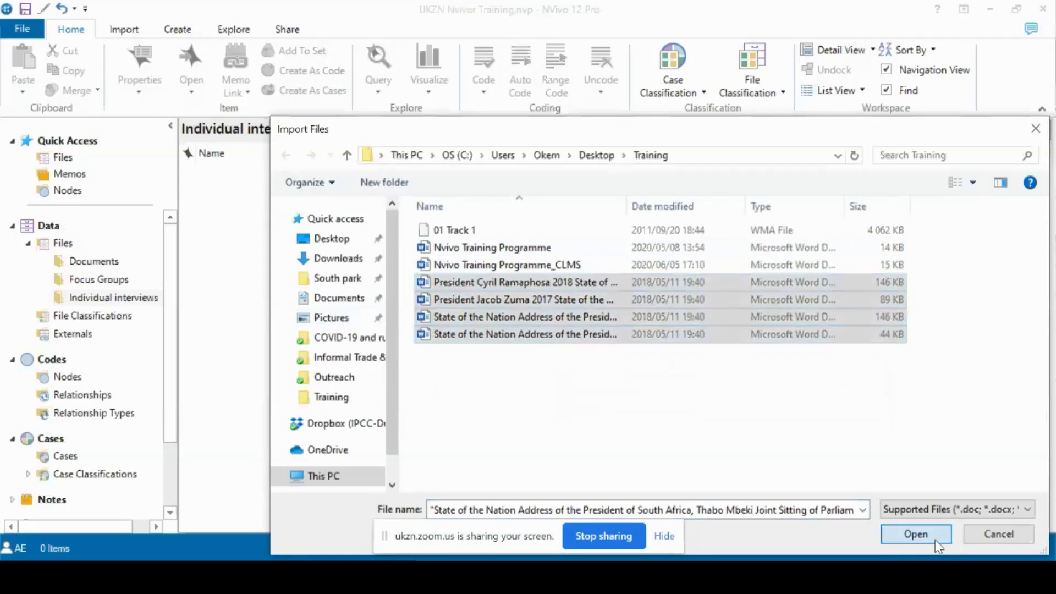
left_click(935, 539)
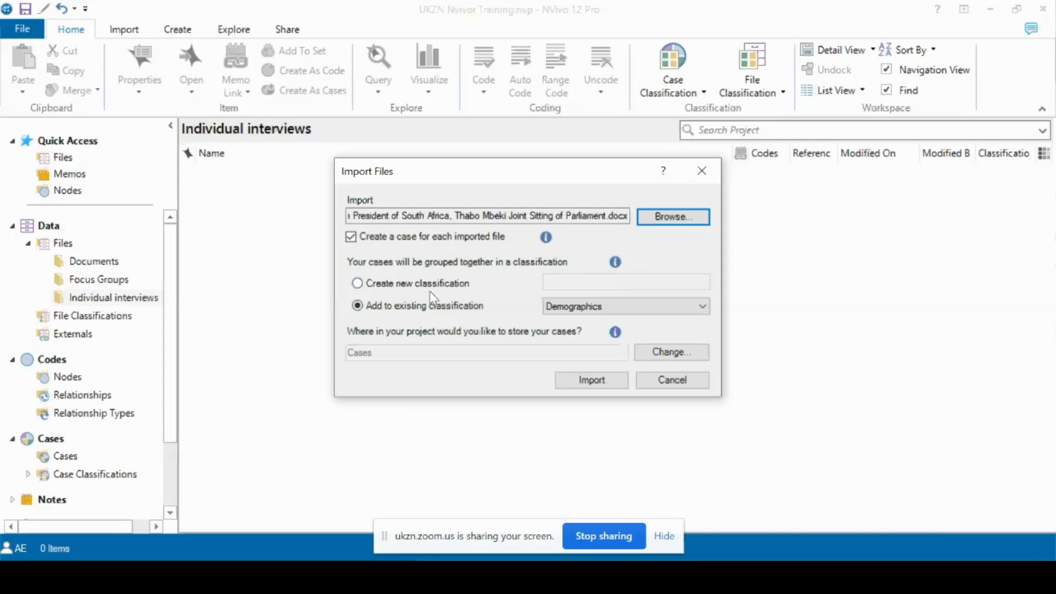
Turn off creating a case for each imported file and import the chosen documents
left_click(422, 239)
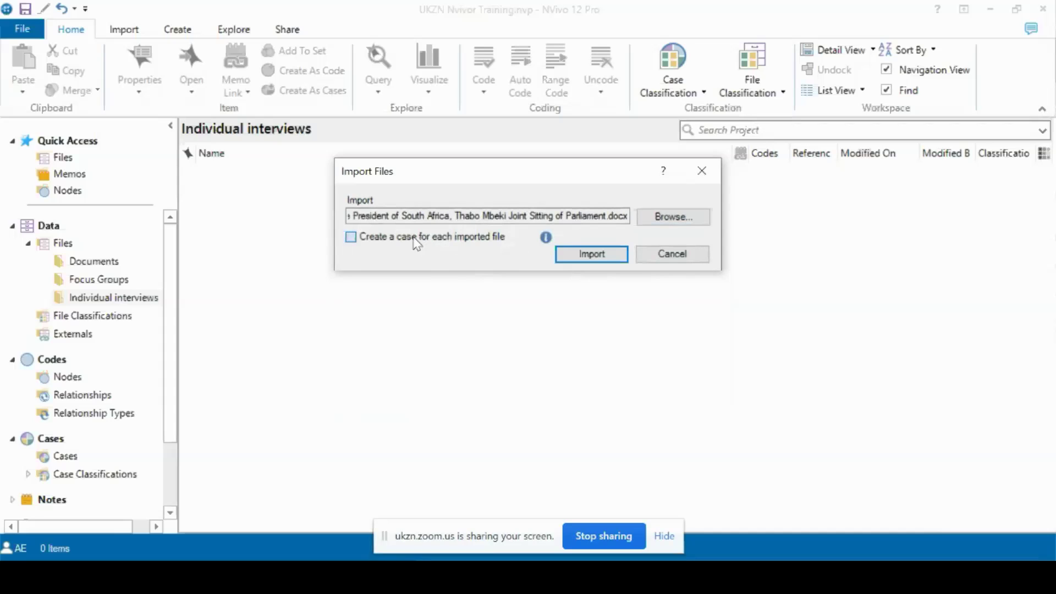
left_click(416, 242)
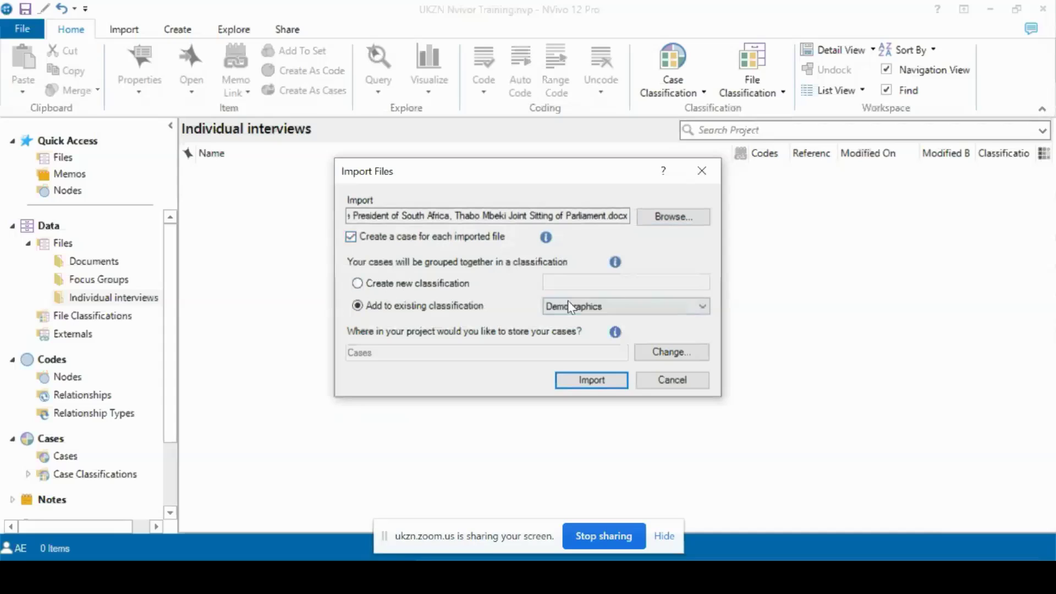
left_click(399, 239)
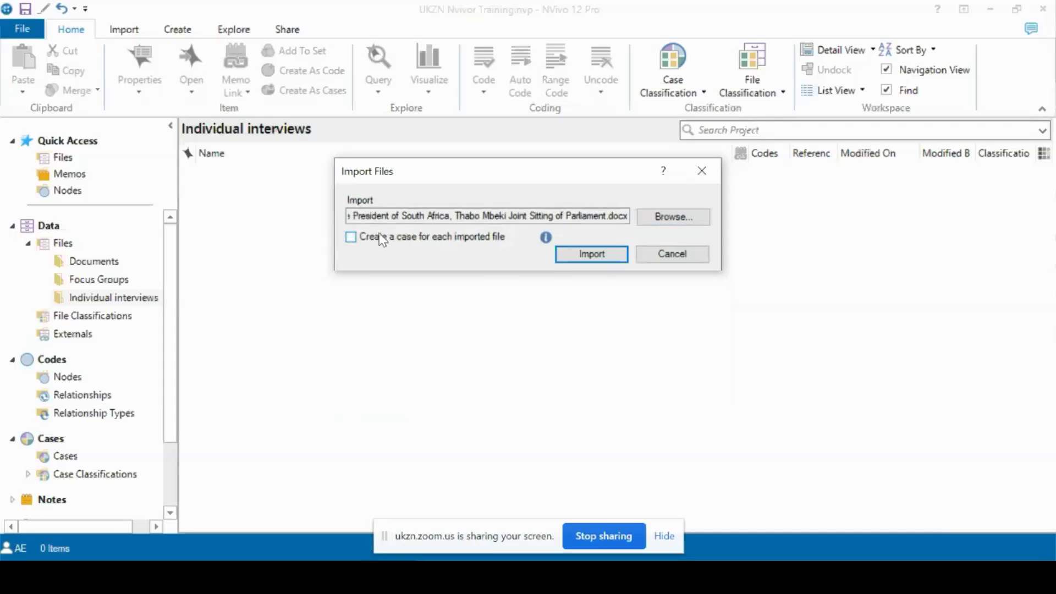
left_click(592, 256)
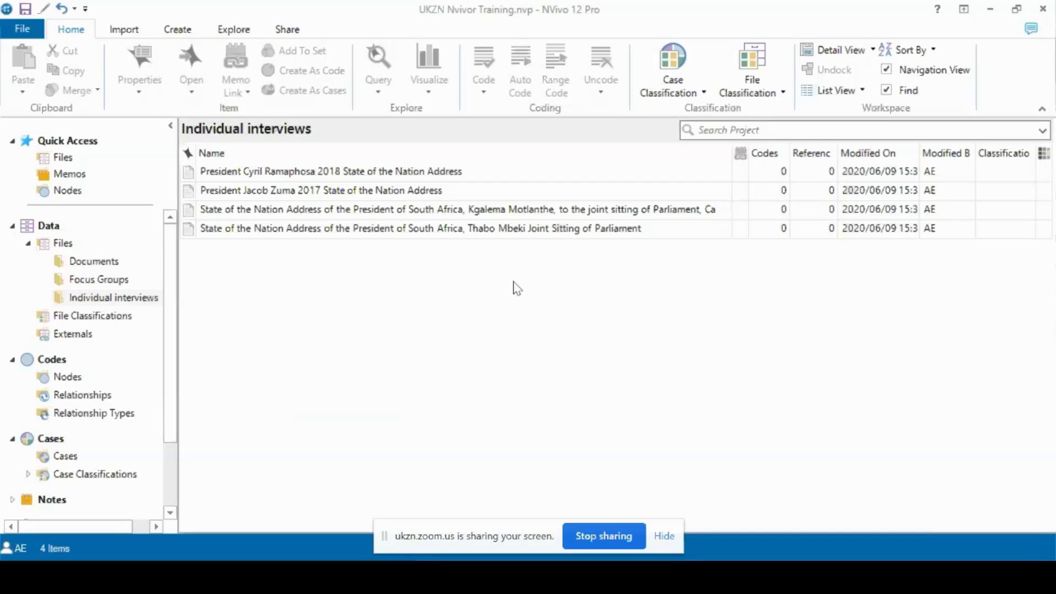
Switch to the Zoom meeting window in Chrome to check the group chat
left_click(633, 578)
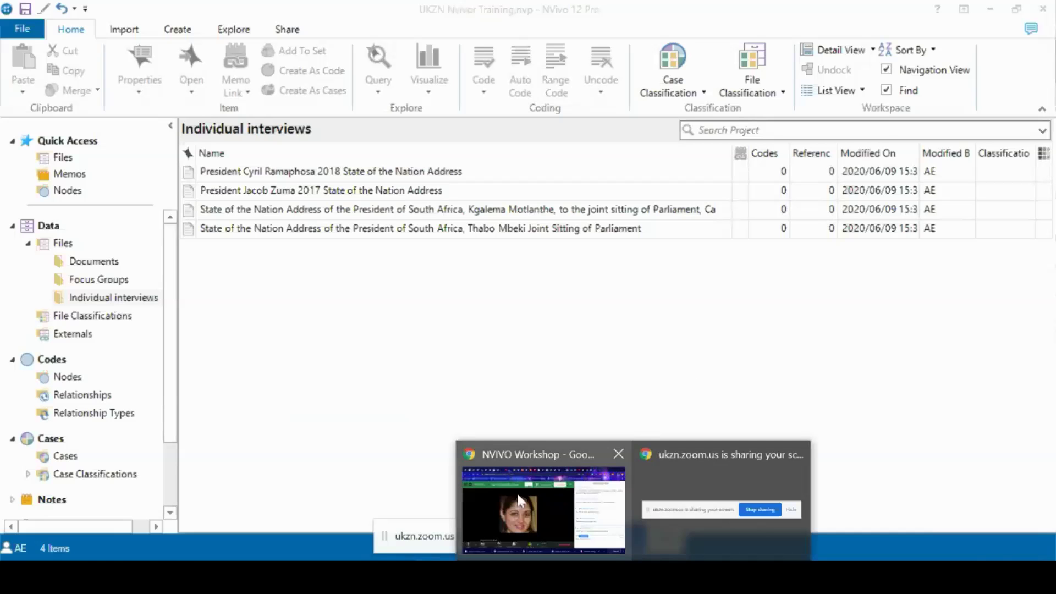
left_click(519, 501)
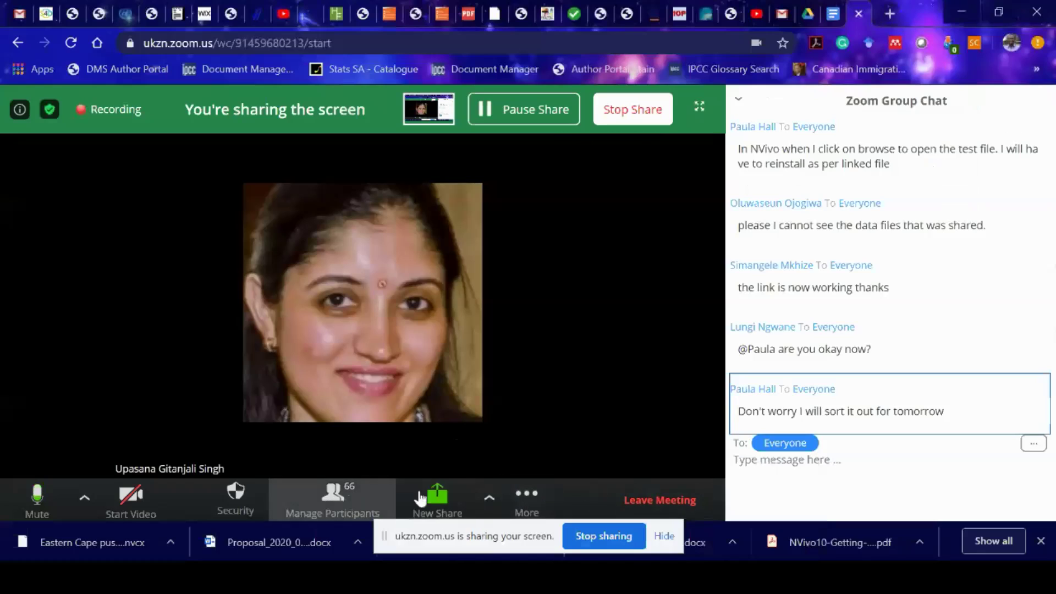